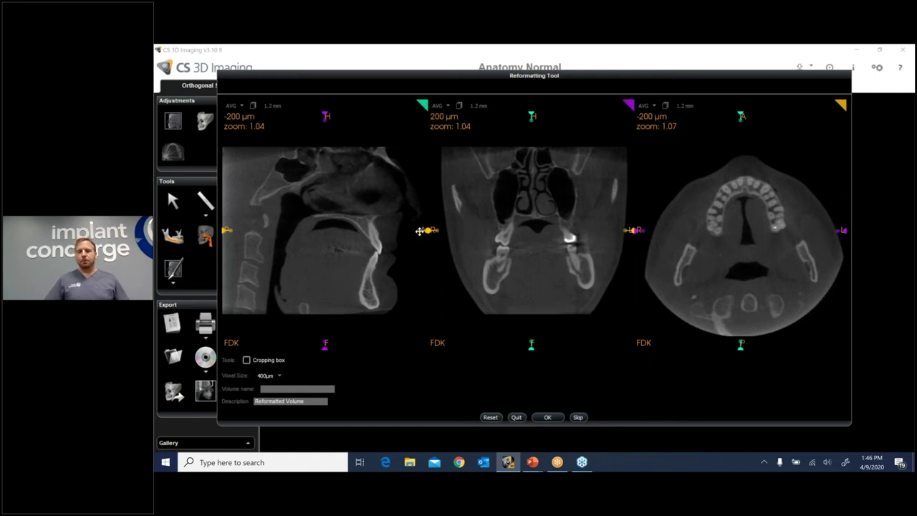
Tilt the reslice axes slightly in the sagittal view and lower the axial plane through the tooth crowns, to about 6.6 mm
{"action": "mouse_move", "coordinate": [324, 118]}
{"action": "left_click_drag", "start_coordinate": [324, 120], "coordinate": [328, 121]}
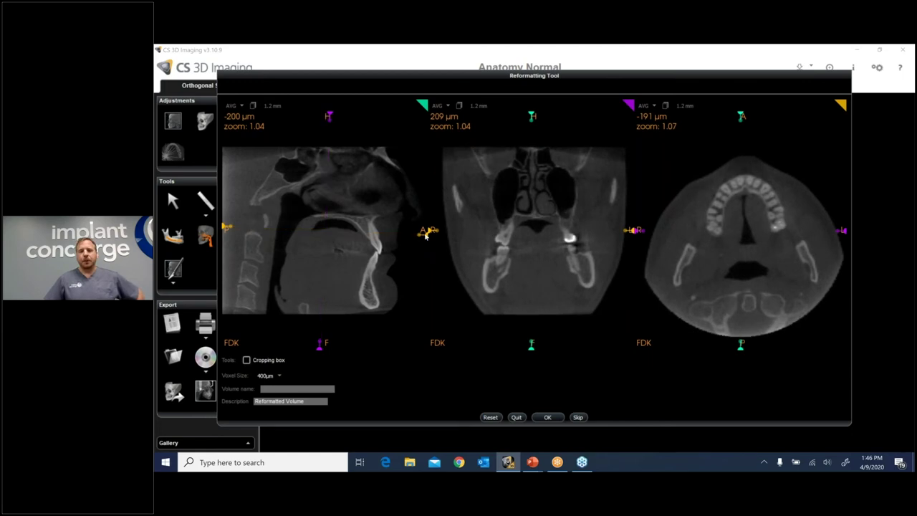
{"action": "mouse_move", "coordinate": [427, 232]}
{"action": "left_mouse_down"}
{"action": "mouse_move", "coordinate": [430, 240]}
{"action": "mouse_move", "coordinate": [428, 220]}
{"action": "mouse_move", "coordinate": [430, 247]}
{"action": "left_mouse_up"}
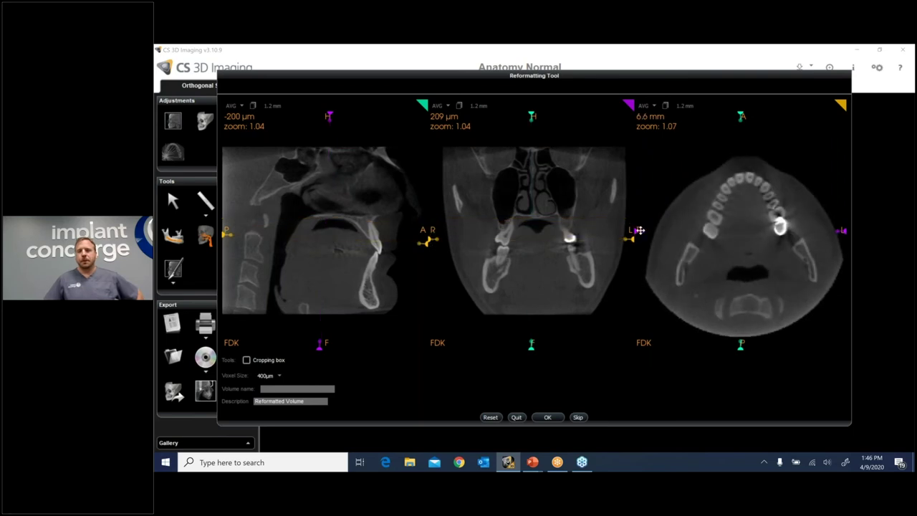
Move the coronal plane back to about 41.8 mm near the jaw joints and rotate the midsagittal axis slightly in the axial view
{"action": "left_click_drag", "start_coordinate": [635, 229], "coordinate": [639, 292]}
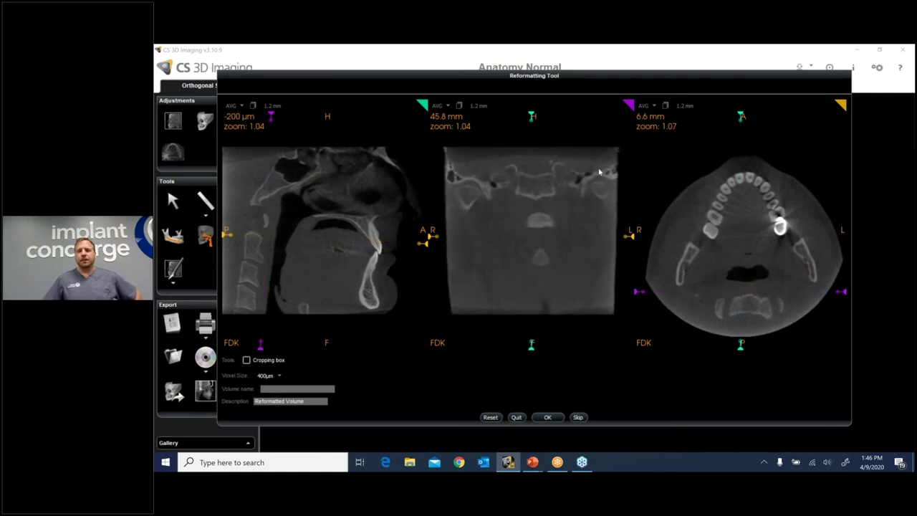
{"action": "mouse_move", "coordinate": [636, 292]}
{"action": "left_mouse_down"}
{"action": "mouse_move", "coordinate": [638, 268]}
{"action": "mouse_move", "coordinate": [638, 287]}
{"action": "left_mouse_up"}
{"action": "left_click_drag", "start_coordinate": [741, 117], "coordinate": [734, 120]}
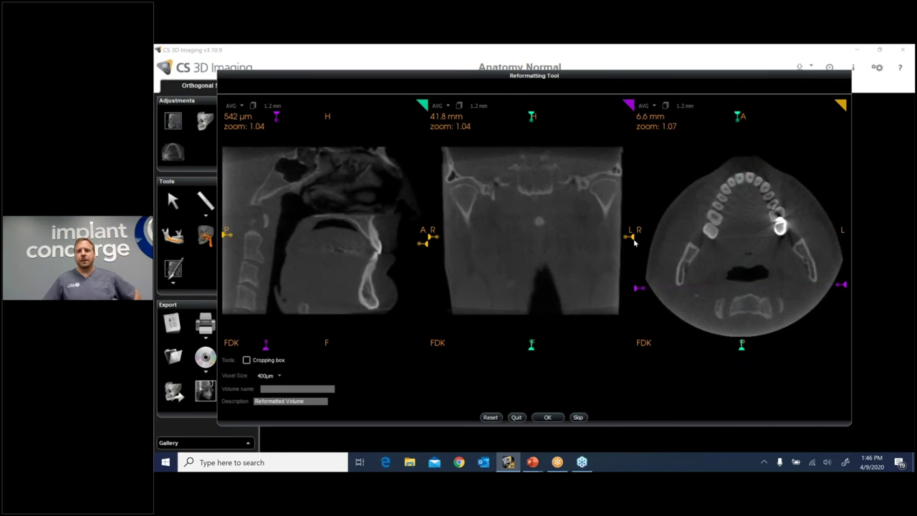
Raise the axial plane to the skull base at about -36.6 mm and tilt the midsagittal axis slightly in the coronal view
{"action": "left_click_drag", "start_coordinate": [631, 237], "coordinate": [637, 181]}
{"action": "left_click_drag", "start_coordinate": [530, 118], "coordinate": [531, 118]}
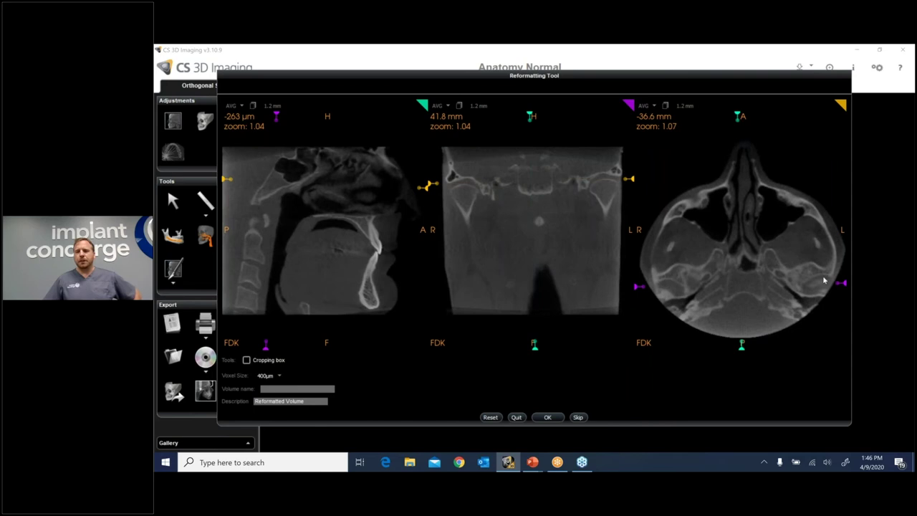
{"action": "left_click_drag", "start_coordinate": [530, 118], "coordinate": [529, 120]}
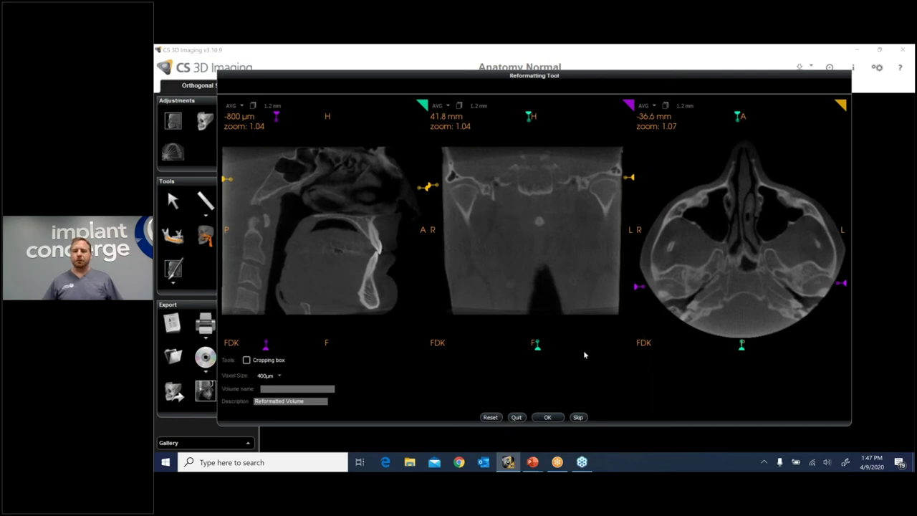
Name the reformatted volume "zxv" and apply the reformatting
{"action": "left_click", "coordinate": [297, 388]}
{"action": "type", "text": "zxv"}
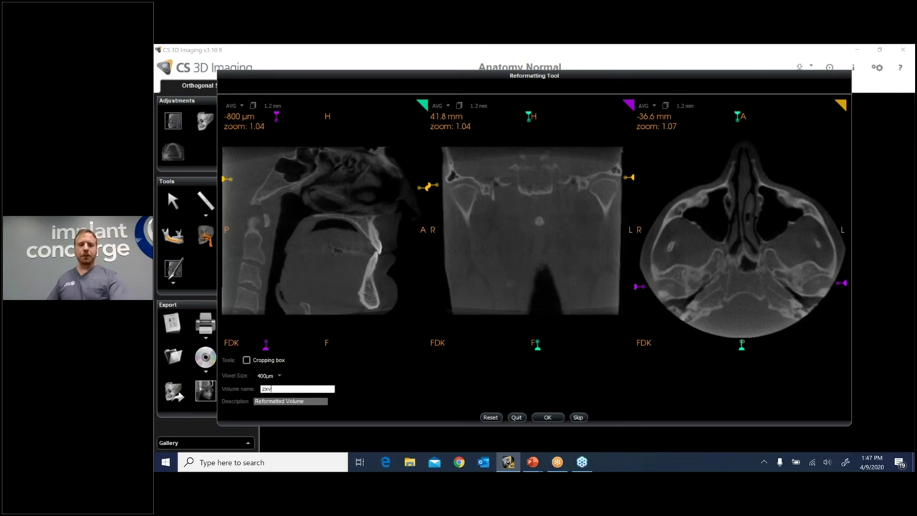
{"action": "left_click", "coordinate": [547, 417]}
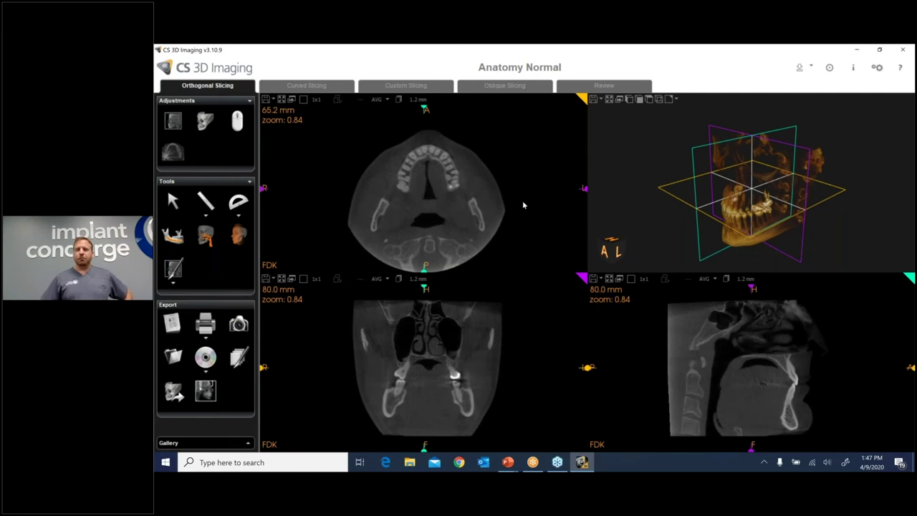
Enlarge the coronal view to the main display area and magnify it to a zoom of 2.00
{"action": "scroll", "coordinate": [525, 202], "scroll_direction": "down", "scroll_amount": 2}
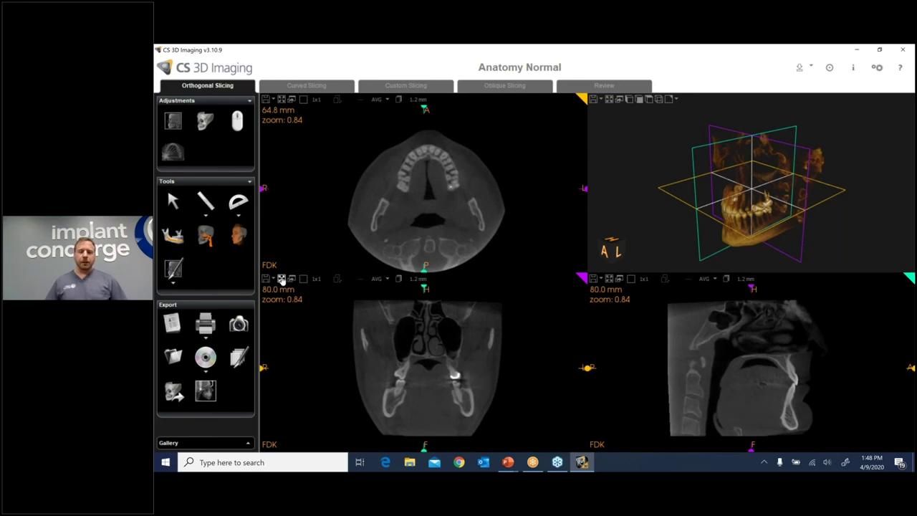
{"action": "left_click", "coordinate": [304, 301]}
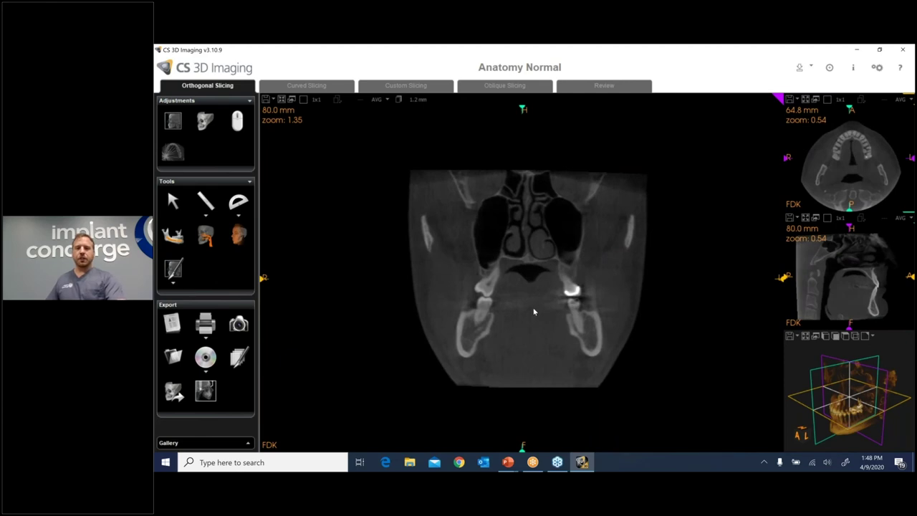
{"action": "scroll", "coordinate": [534, 312], "scroll_direction": "up", "scroll_amount": 3}
{"action": "scroll", "coordinate": [532, 311], "scroll_direction": "up", "scroll_amount": 1}
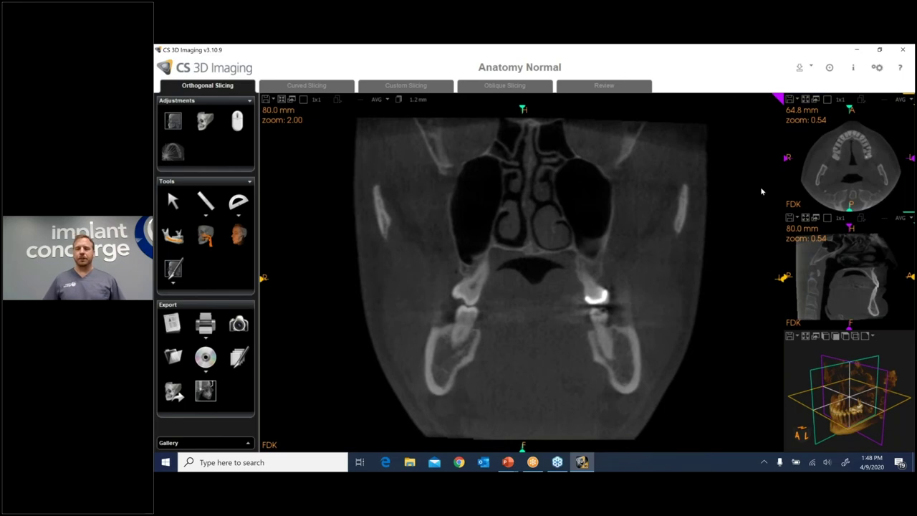
Move the coronal slice to the back of the volume, about 148 mm, and examine the mastoid regions and cervical vertebrae
{"action": "left_click_drag", "start_coordinate": [785, 159], "coordinate": [788, 202]}
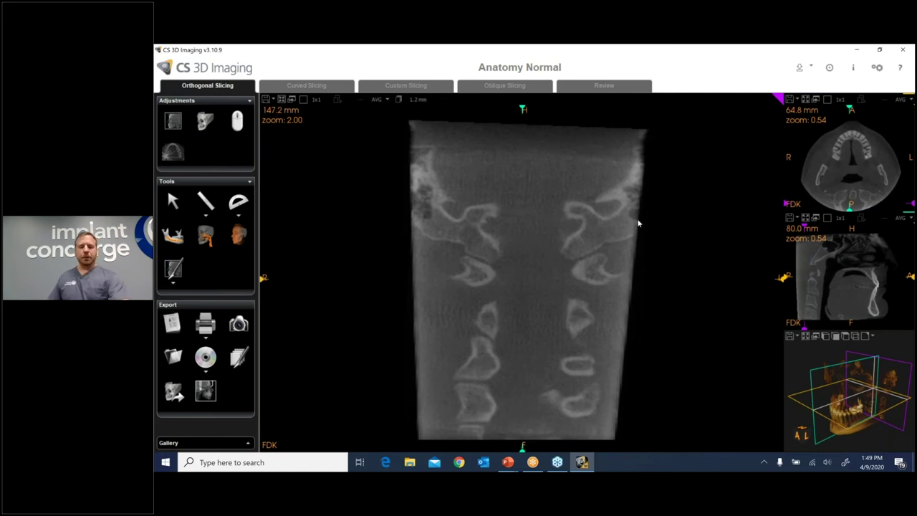
{"action": "scroll", "coordinate": [641, 229], "scroll_direction": "down", "scroll_amount": 3}
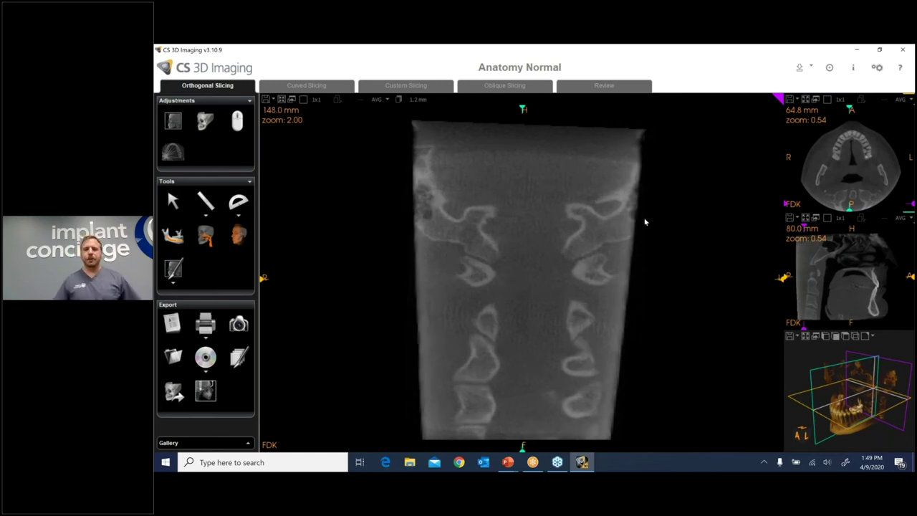
{"action": "scroll", "coordinate": [635, 249], "scroll_direction": "up", "scroll_amount": 5}
{"action": "scroll", "coordinate": [635, 249], "scroll_direction": "up", "scroll_amount": 13}
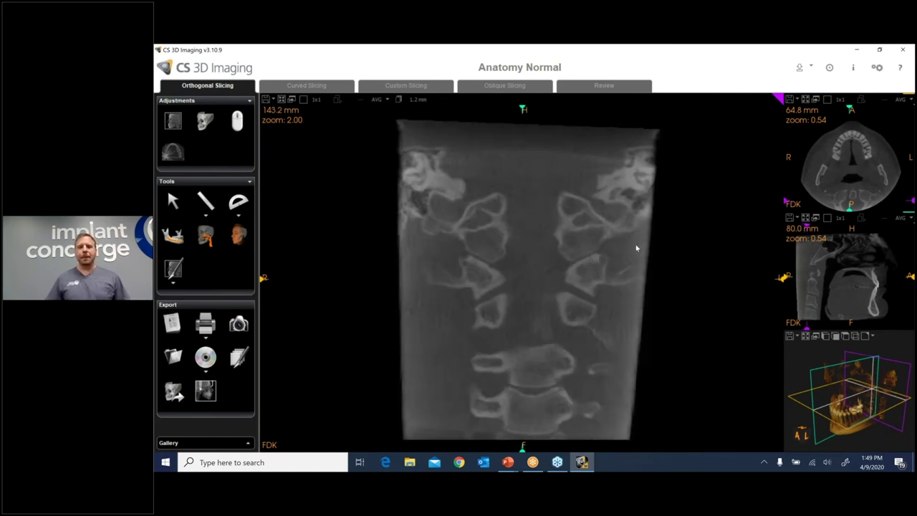
{"action": "scroll", "coordinate": [636, 229], "scroll_direction": "down", "scroll_amount": 5}
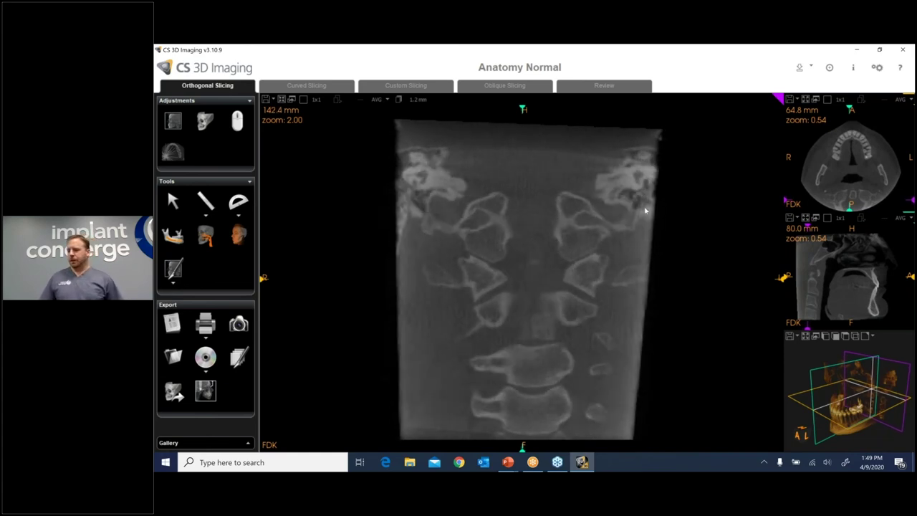
{"action": "scroll", "coordinate": [638, 191], "scroll_direction": "up", "scroll_amount": 11}
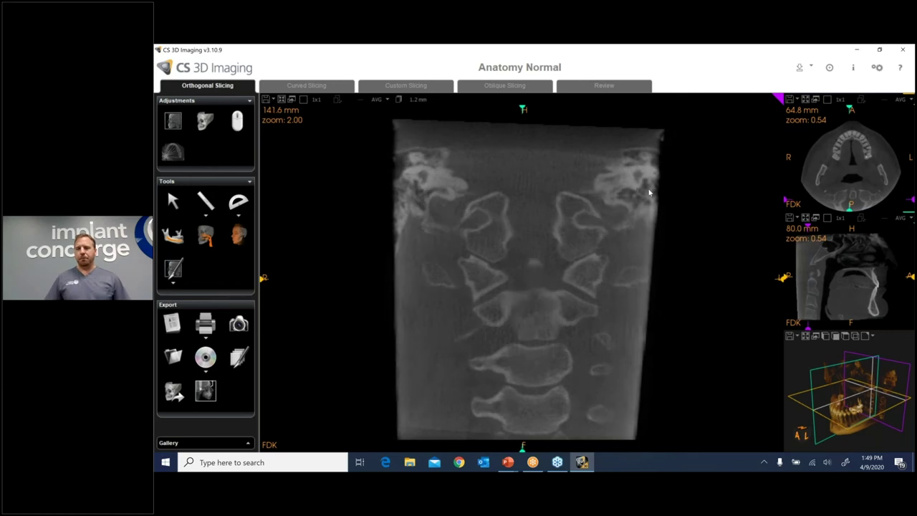
{"action": "scroll", "coordinate": [635, 190], "scroll_direction": "down", "scroll_amount": 2}
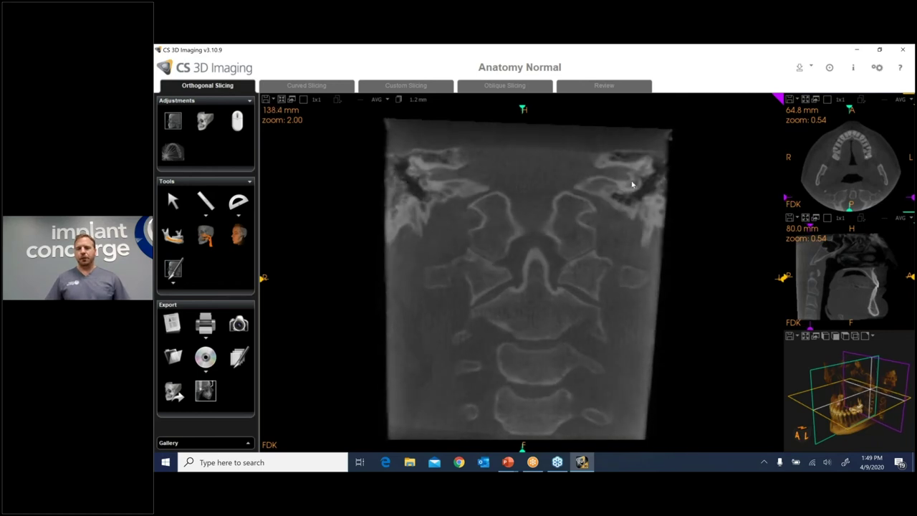
{"action": "scroll", "coordinate": [648, 186], "scroll_direction": "down", "scroll_amount": 2}
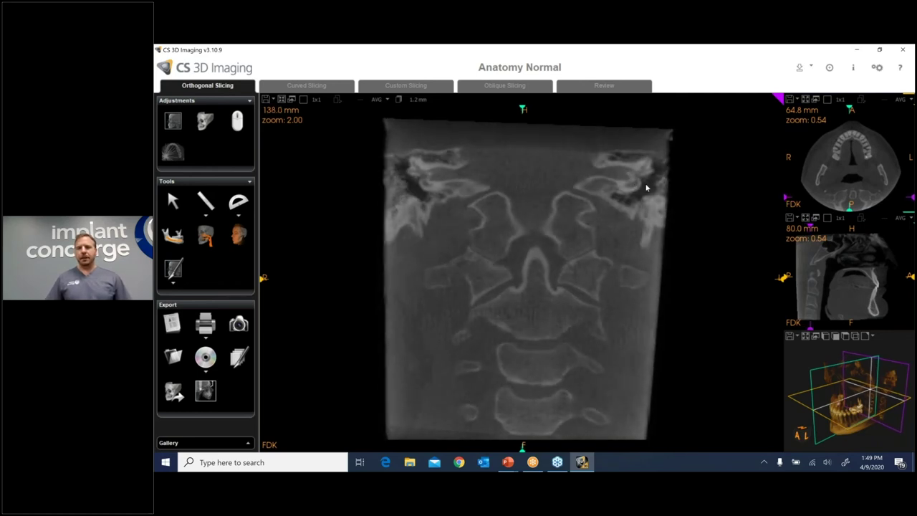
{"action": "scroll", "coordinate": [649, 176], "scroll_direction": "up", "scroll_amount": 1}
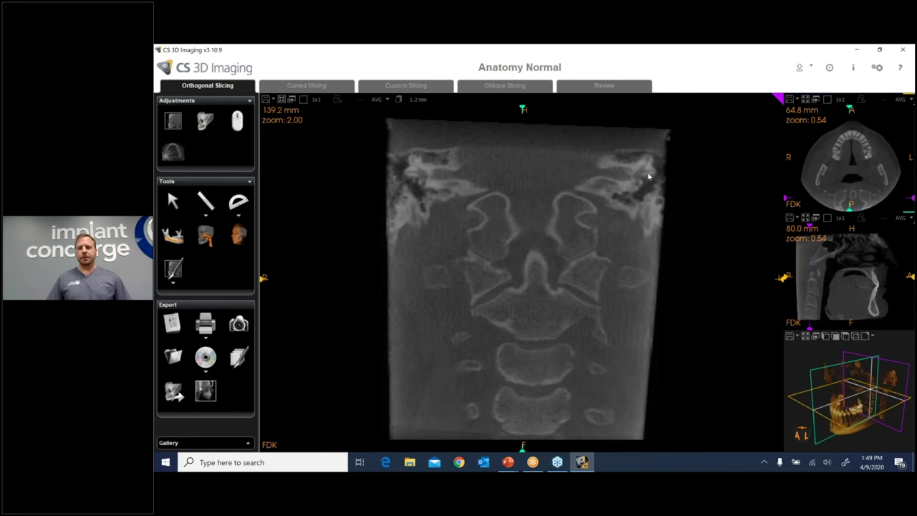
Examine the ear canals and middle ear structures on both sides by stepping back and forth through the coronal slices
{"action": "scroll", "coordinate": [651, 190], "scroll_direction": "up", "scroll_amount": 11}
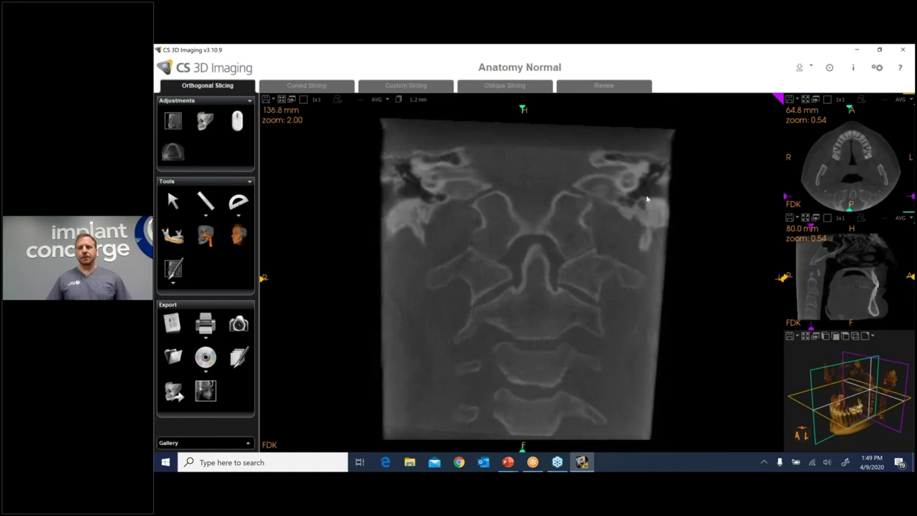
{"action": "scroll", "coordinate": [633, 192], "scroll_direction": "up", "scroll_amount": 3}
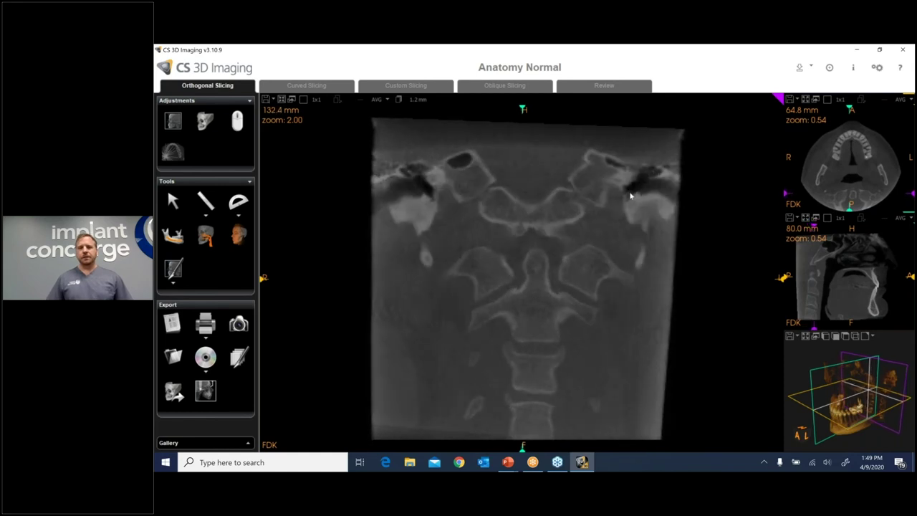
{"action": "scroll", "coordinate": [633, 181], "scroll_direction": "up", "scroll_amount": 2}
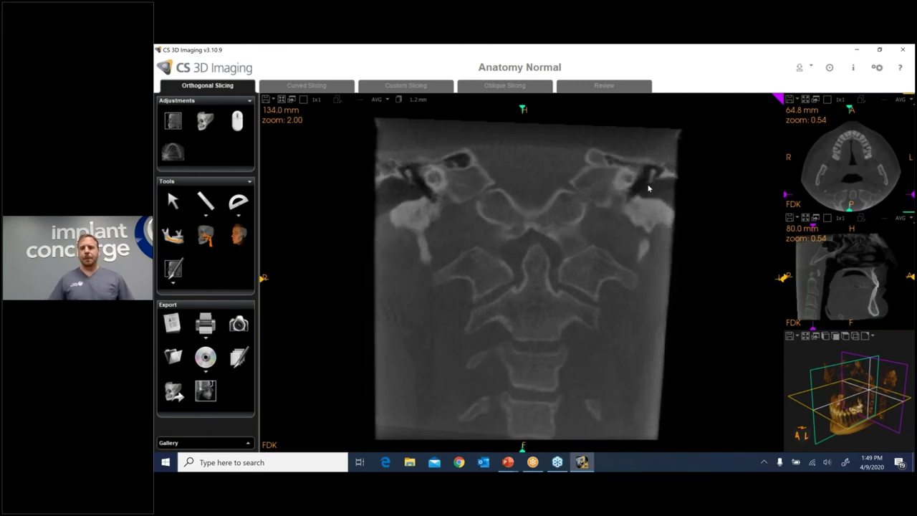
{"action": "scroll", "coordinate": [648, 188], "scroll_direction": "down", "scroll_amount": 4}
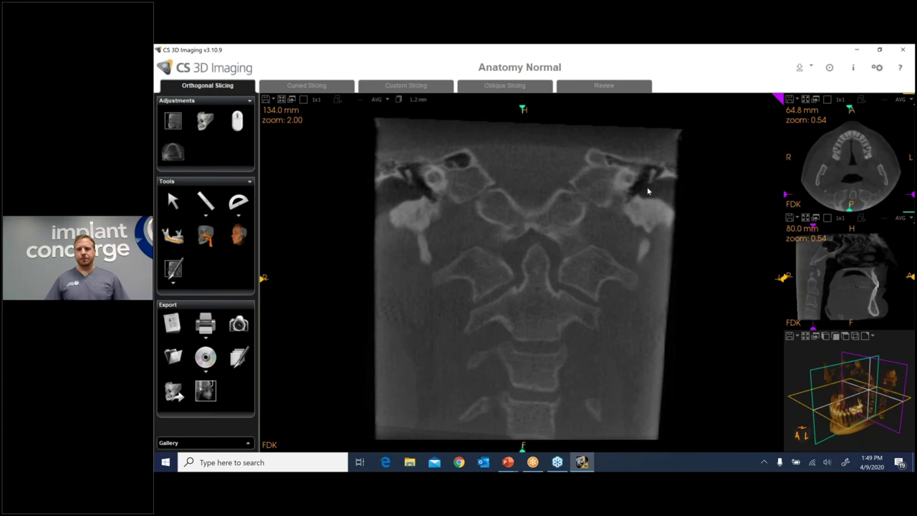
{"action": "scroll", "coordinate": [648, 191], "scroll_direction": "up", "scroll_amount": 14}
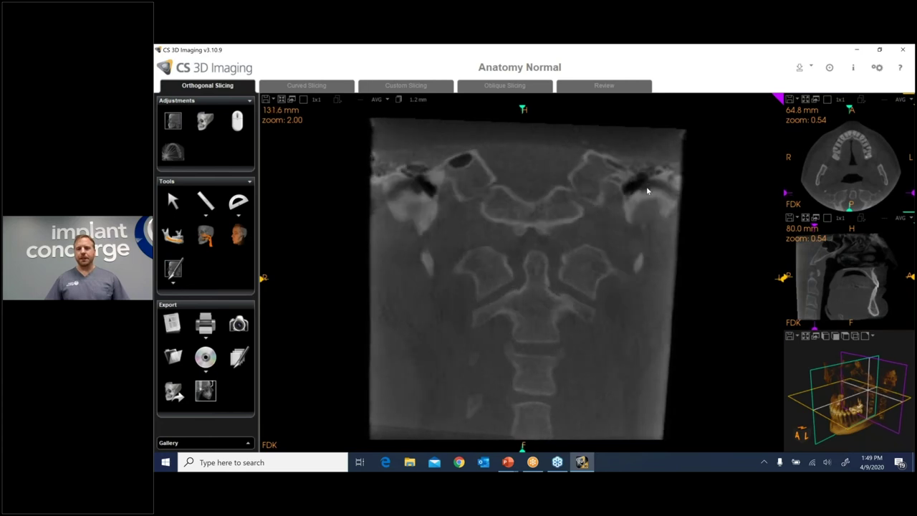
{"action": "scroll", "coordinate": [648, 192], "scroll_direction": "down", "scroll_amount": 4}
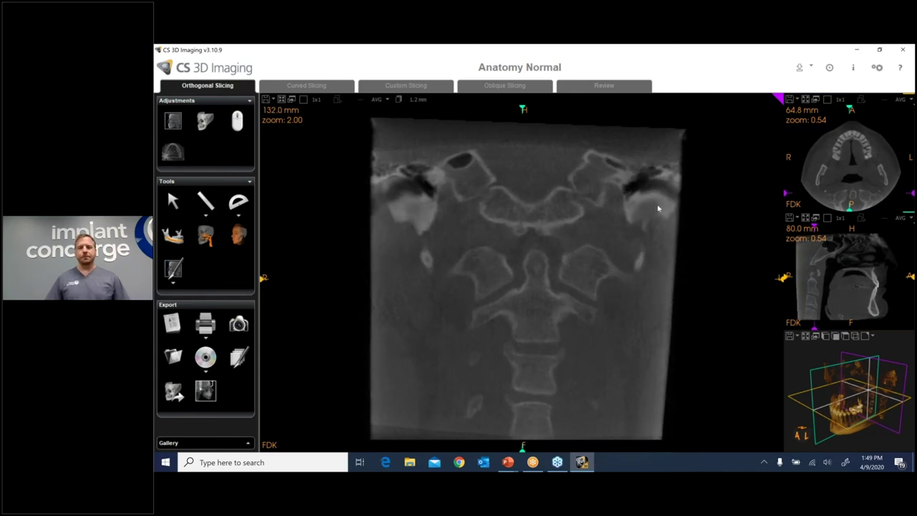
Examine both mandibular condyles, the joint fossae and the rear of the sphenoid sinus through successive anterior coronal slices
{"action": "scroll", "coordinate": [663, 219], "scroll_direction": "up", "scroll_amount": 6}
{"action": "scroll", "coordinate": [661, 218], "scroll_direction": "up", "scroll_amount": 13}
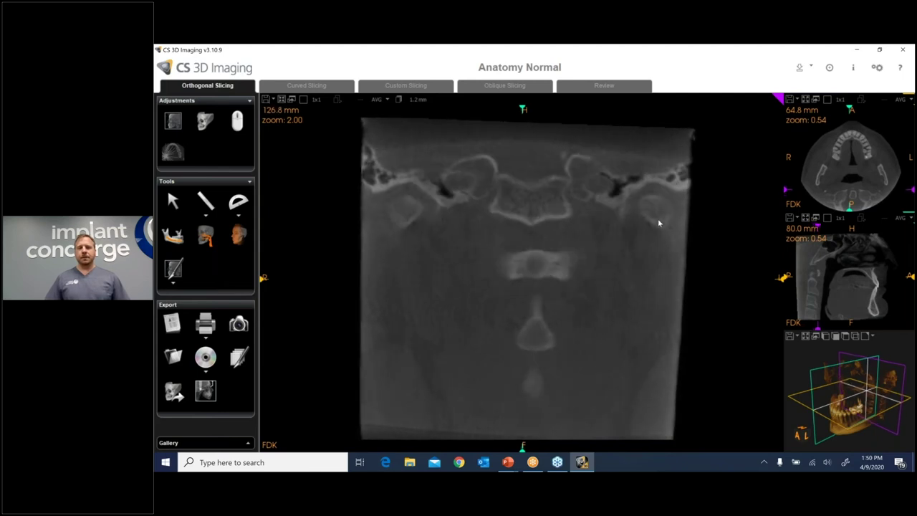
{"action": "scroll", "coordinate": [613, 195], "scroll_direction": "down", "scroll_amount": 2}
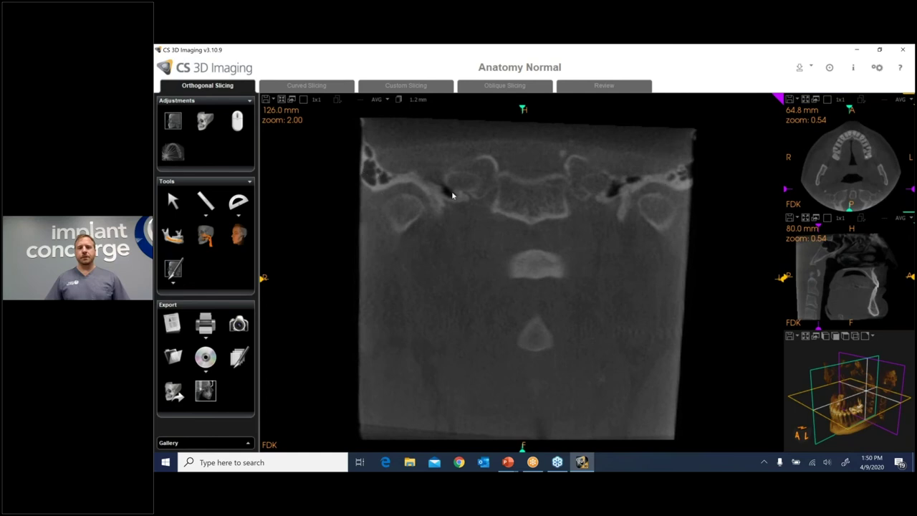
{"action": "scroll", "coordinate": [685, 187], "scroll_direction": "up", "scroll_amount": 9}
{"action": "scroll", "coordinate": [682, 195], "scroll_direction": "up", "scroll_amount": 11}
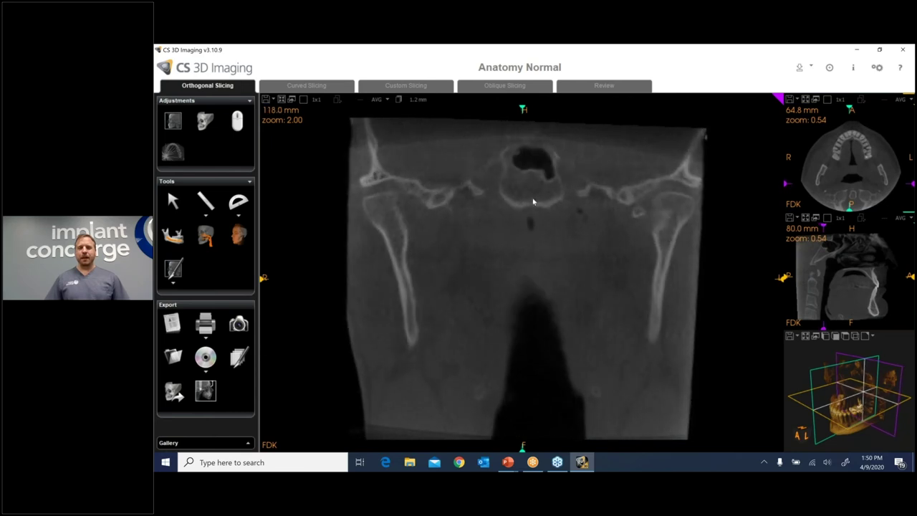
{"action": "scroll", "coordinate": [533, 202], "scroll_direction": "down", "scroll_amount": 1}
{"action": "scroll", "coordinate": [545, 166], "scroll_direction": "up", "scroll_amount": 7}
{"action": "scroll", "coordinate": [534, 162], "scroll_direction": "down", "scroll_amount": 1}
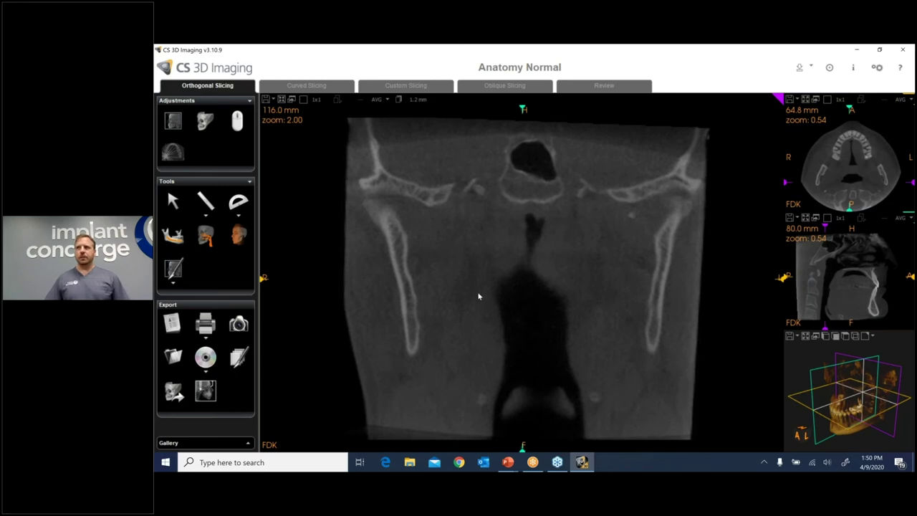
Examine the pharyngeal airway, sphenoid sinus and rear nasal cavity in coronal slices from about 116 to 96 mm
{"action": "scroll", "coordinate": [479, 296], "scroll_direction": "down", "scroll_amount": 4}
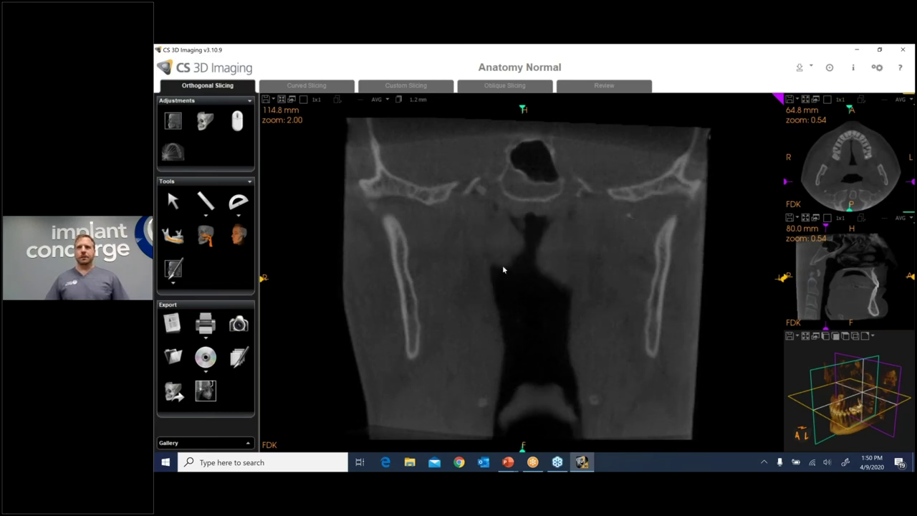
{"action": "scroll", "coordinate": [496, 269], "scroll_direction": "down", "scroll_amount": 3}
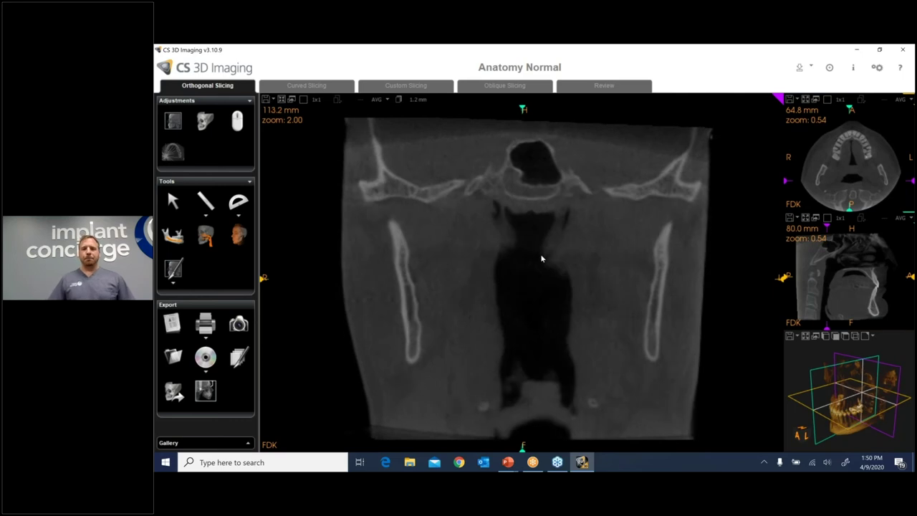
{"action": "scroll", "coordinate": [540, 256], "scroll_direction": "down", "scroll_amount": 4}
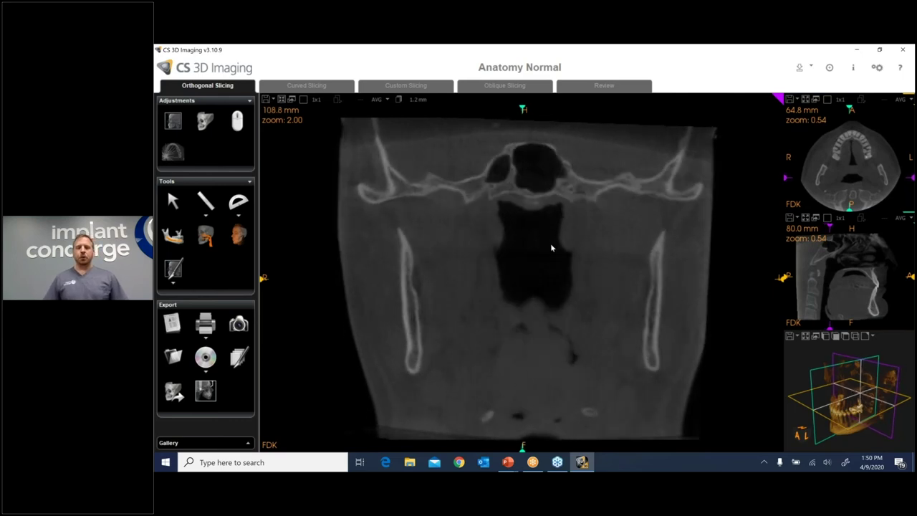
{"action": "scroll", "coordinate": [541, 246], "scroll_direction": "down", "scroll_amount": 3}
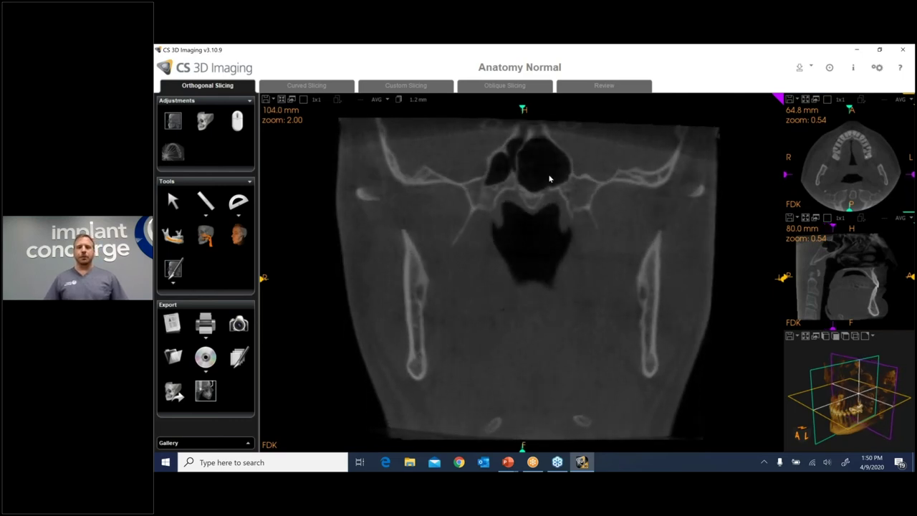
{"action": "scroll", "coordinate": [543, 176], "scroll_direction": "down", "scroll_amount": 4}
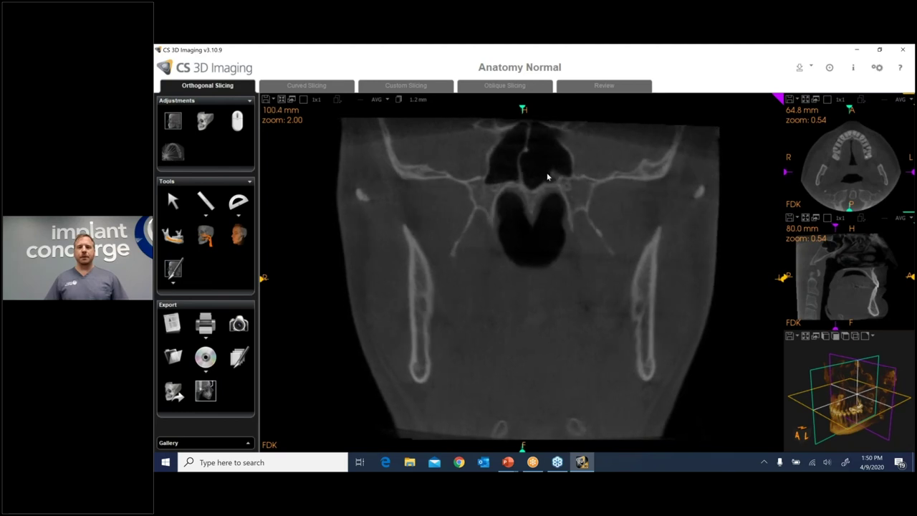
{"action": "scroll", "coordinate": [551, 194], "scroll_direction": "down", "scroll_amount": 4}
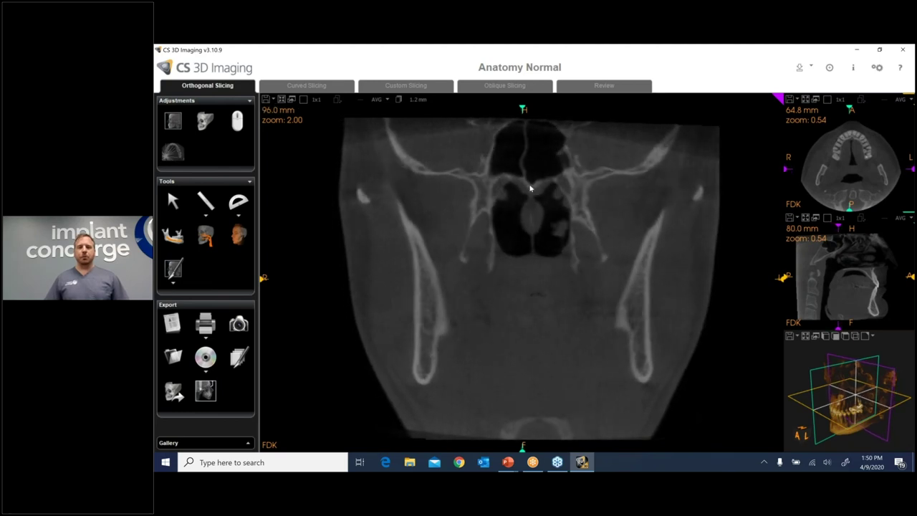
Examine the sphenoid and ethmoid regions, the rear turbinates and the rear of the maxillary sinuses in coronal slices from 96 to about 85 mm
{"action": "scroll", "coordinate": [548, 225], "scroll_direction": "down", "scroll_amount": 1}
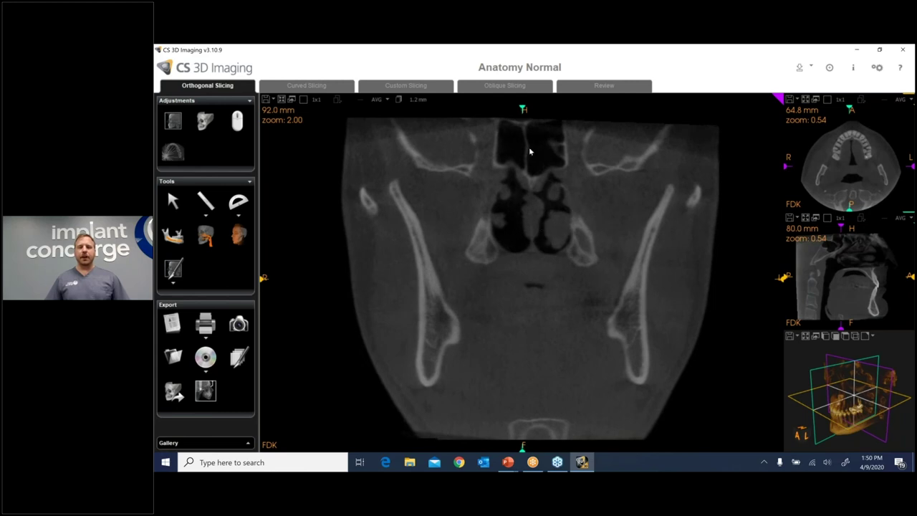
{"action": "scroll", "coordinate": [530, 159], "scroll_direction": "down", "scroll_amount": 2}
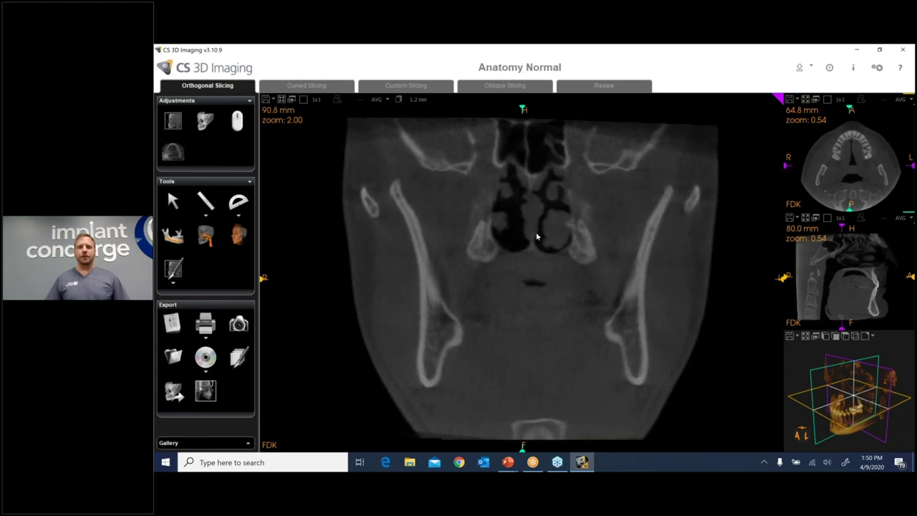
{"action": "scroll", "coordinate": [534, 233], "scroll_direction": "down", "scroll_amount": 2}
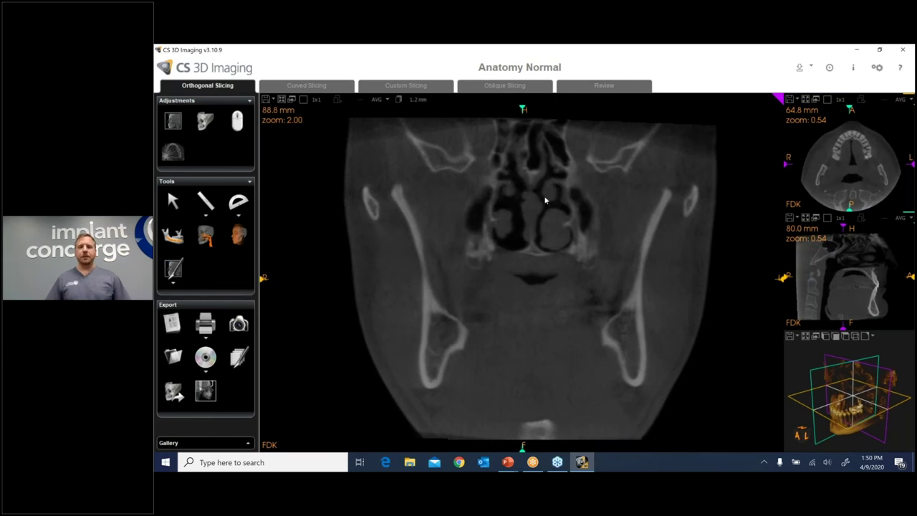
{"action": "scroll", "coordinate": [545, 202], "scroll_direction": "down", "scroll_amount": 2}
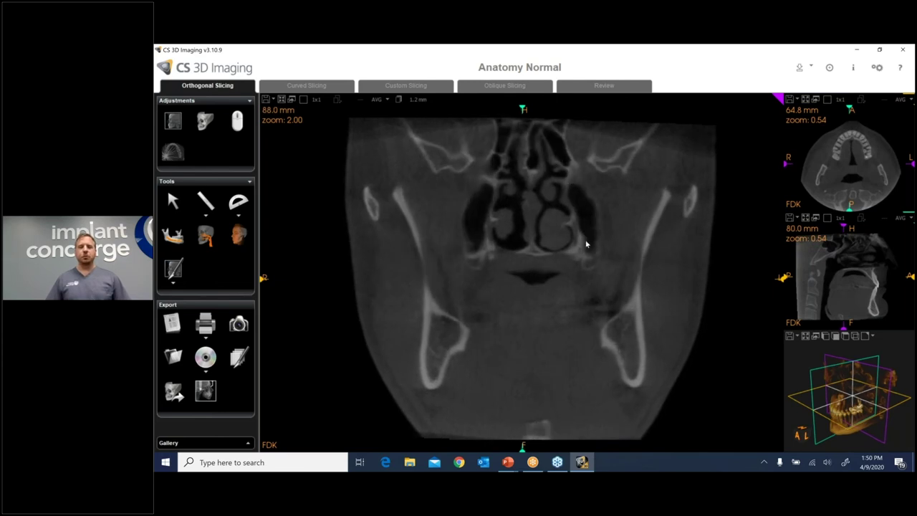
{"action": "scroll", "coordinate": [503, 250], "scroll_direction": "down", "scroll_amount": 4}
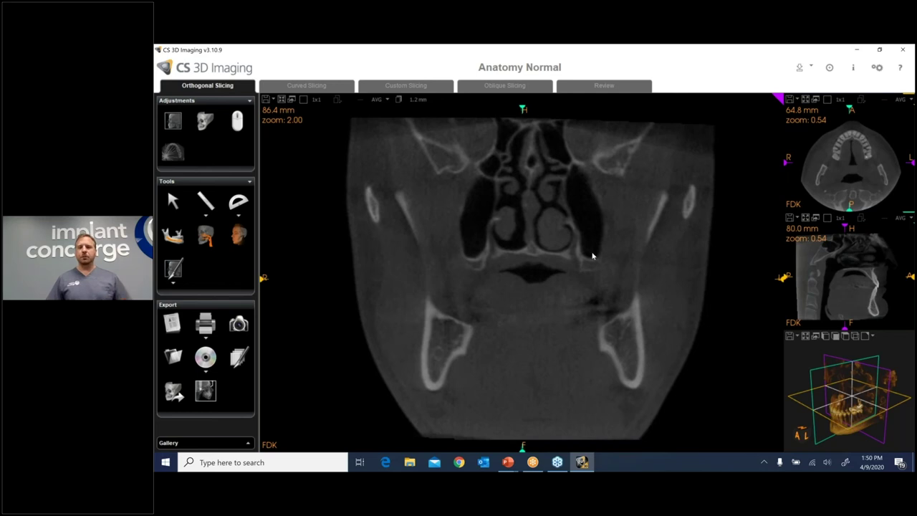
{"action": "scroll", "coordinate": [592, 256], "scroll_direction": "down", "scroll_amount": 2}
{"action": "scroll", "coordinate": [592, 256], "scroll_direction": "down", "scroll_amount": 6}
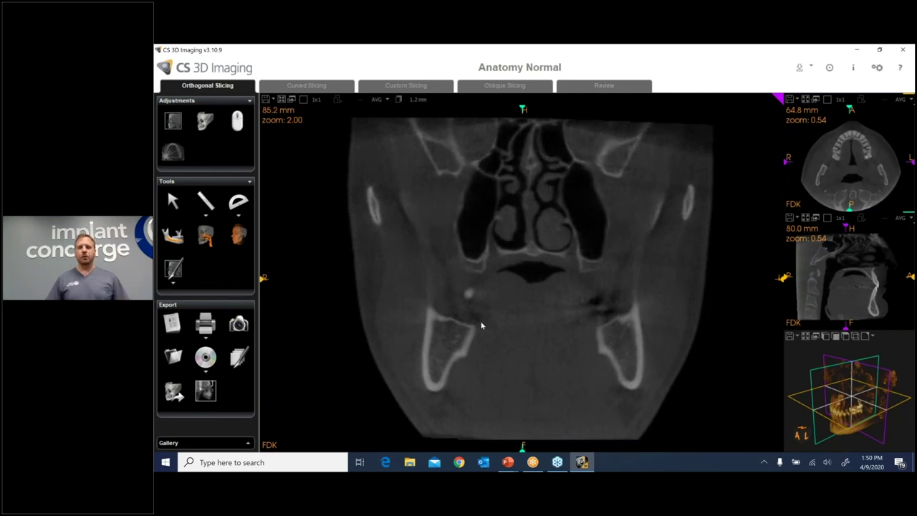
Examine the maxillary sinuses, turbinates, nasal septum and posterior teeth in coronal slices from about 85 to 60 mm
{"action": "scroll", "coordinate": [542, 262], "scroll_direction": "down", "scroll_amount": 5}
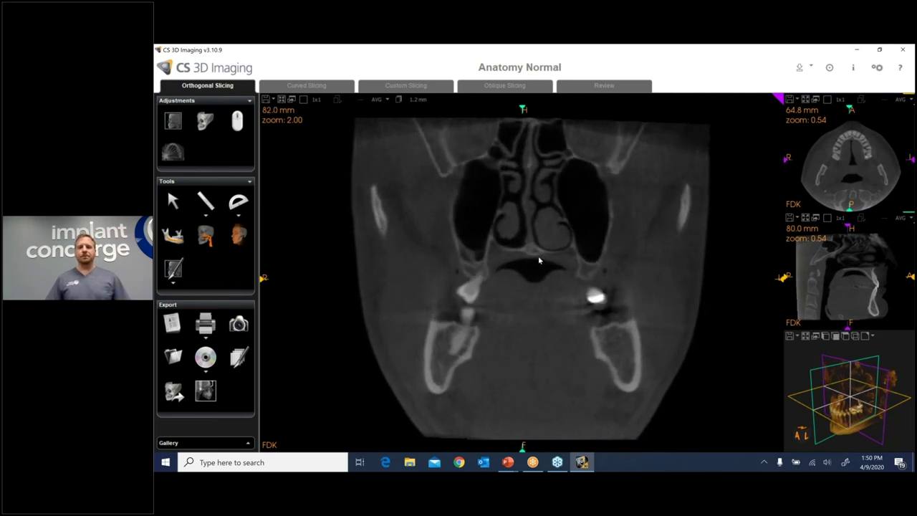
{"action": "scroll", "coordinate": [558, 242], "scroll_direction": "down", "scroll_amount": 10}
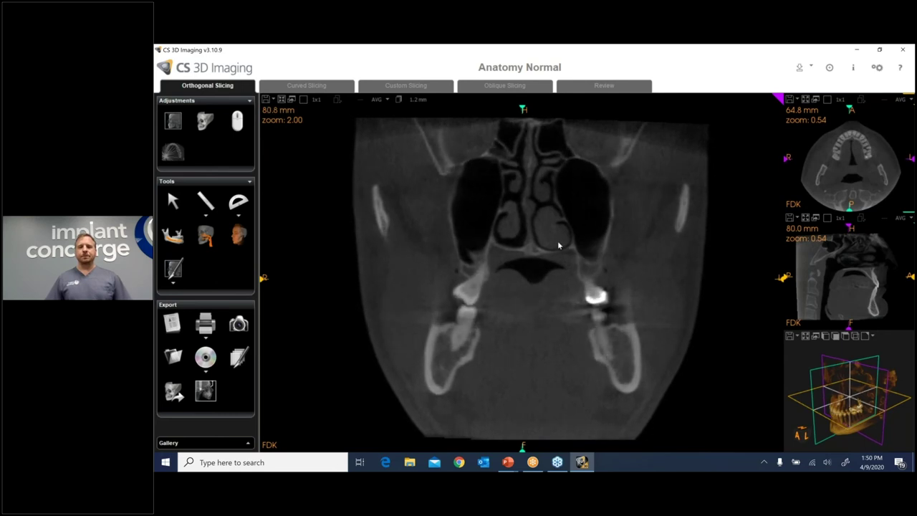
{"action": "scroll", "coordinate": [566, 218], "scroll_direction": "down", "scroll_amount": 10}
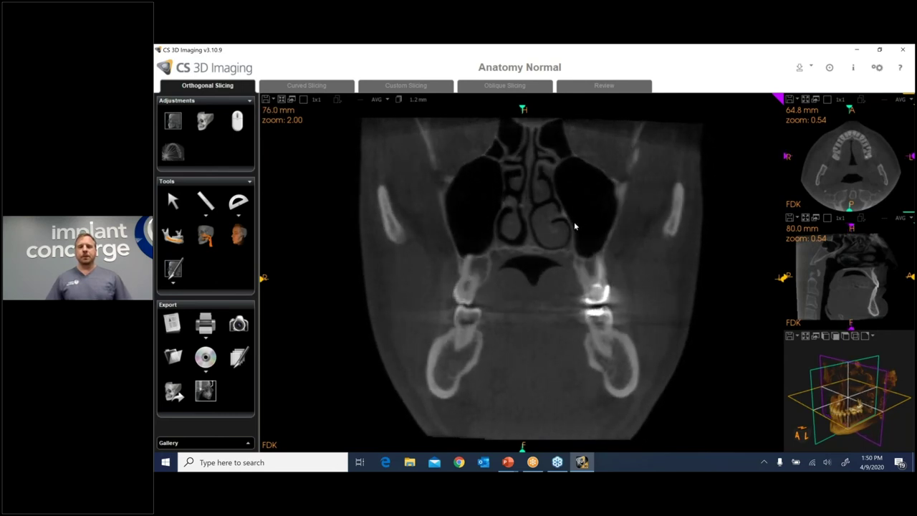
{"action": "scroll", "coordinate": [555, 218], "scroll_direction": "down", "scroll_amount": 2}
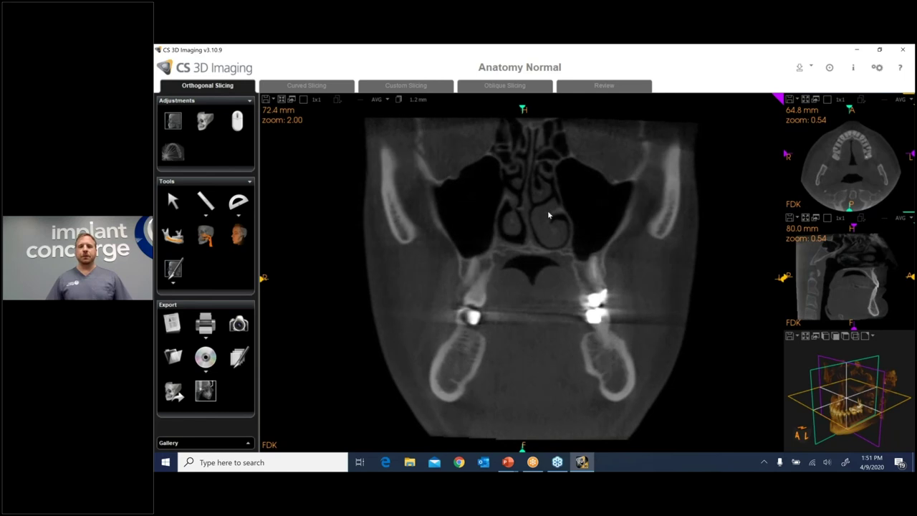
{"action": "scroll", "coordinate": [548, 213], "scroll_direction": "down", "scroll_amount": 9}
{"action": "scroll", "coordinate": [542, 210], "scroll_direction": "down", "scroll_amount": 12}
{"action": "scroll", "coordinate": [544, 195], "scroll_direction": "down", "scroll_amount": 9}
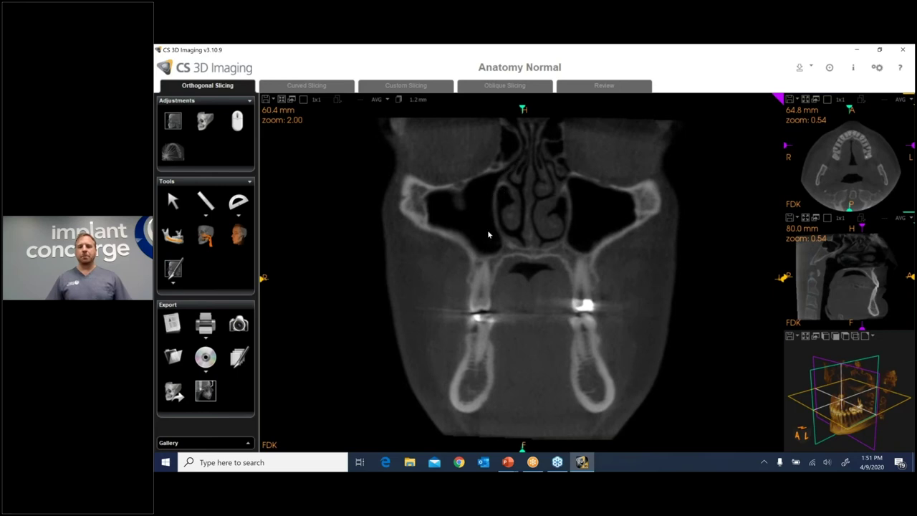
Compare the front portions of both maxillary sinuses and the cheekbones by stepping back and forth between about 62 and 55 mm
{"action": "scroll", "coordinate": [485, 233], "scroll_direction": "down", "scroll_amount": 2}
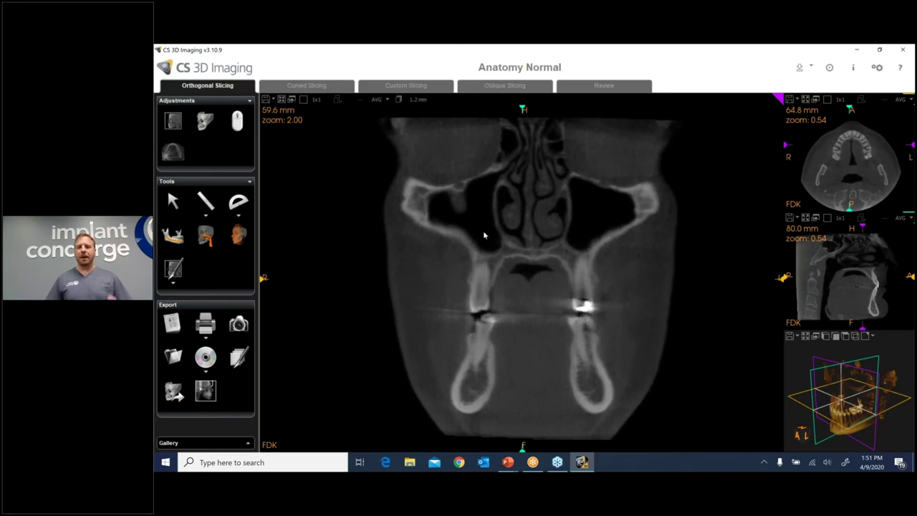
{"action": "scroll", "coordinate": [488, 227], "scroll_direction": "down", "scroll_amount": 9}
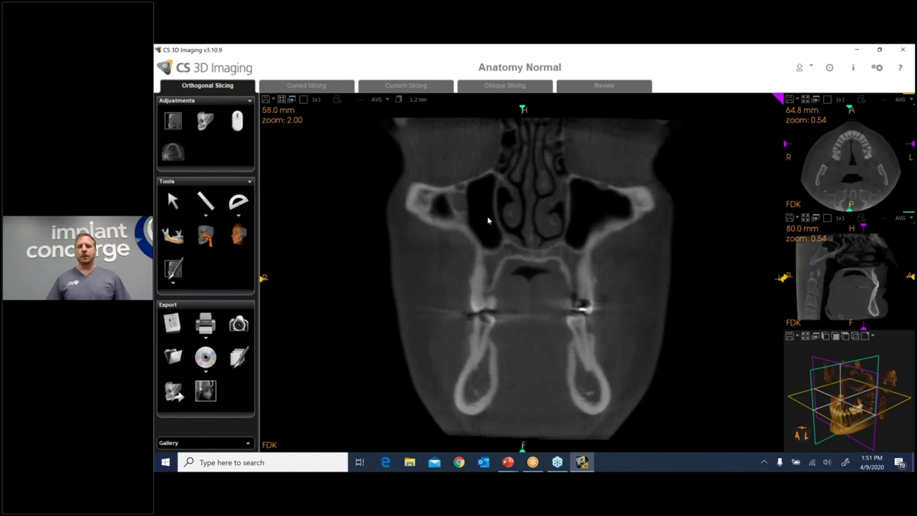
{"action": "scroll", "coordinate": [606, 192], "scroll_direction": "up", "scroll_amount": 8}
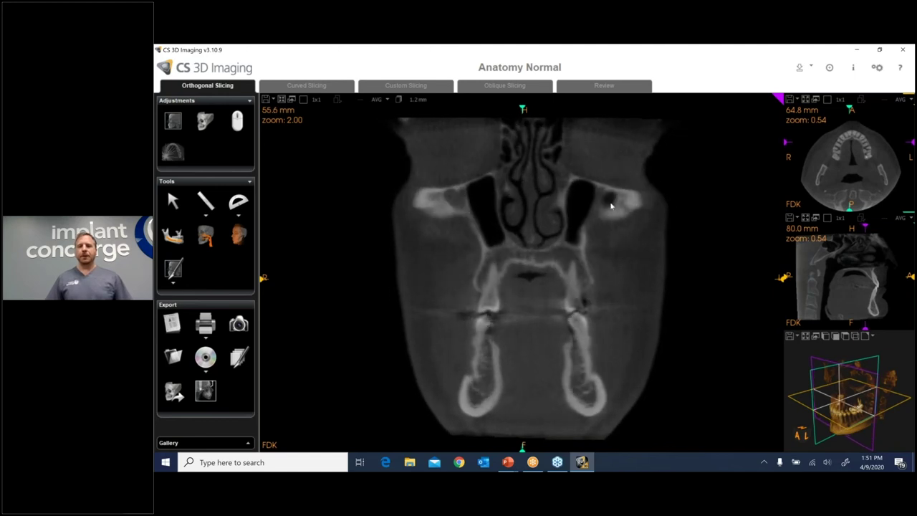
{"action": "scroll", "coordinate": [604, 188], "scroll_direction": "up", "scroll_amount": 12}
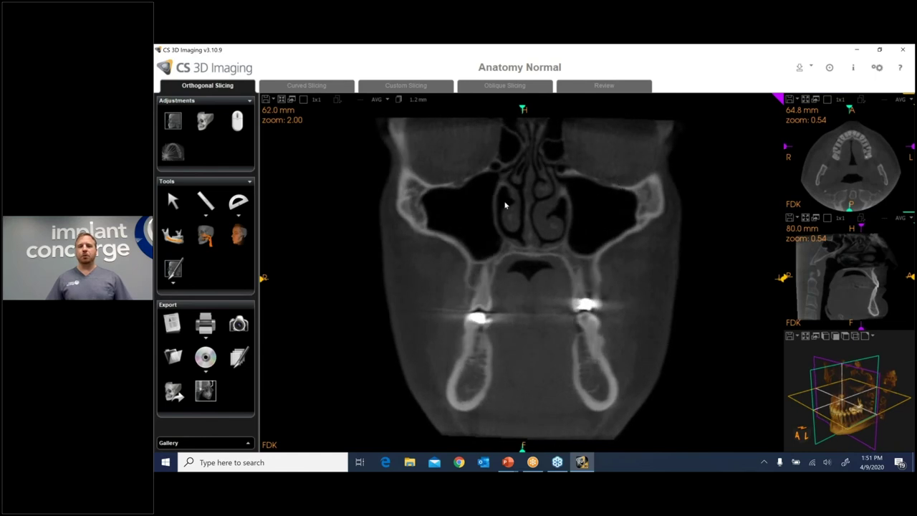
{"action": "scroll", "coordinate": [613, 244], "scroll_direction": "down", "scroll_amount": 13}
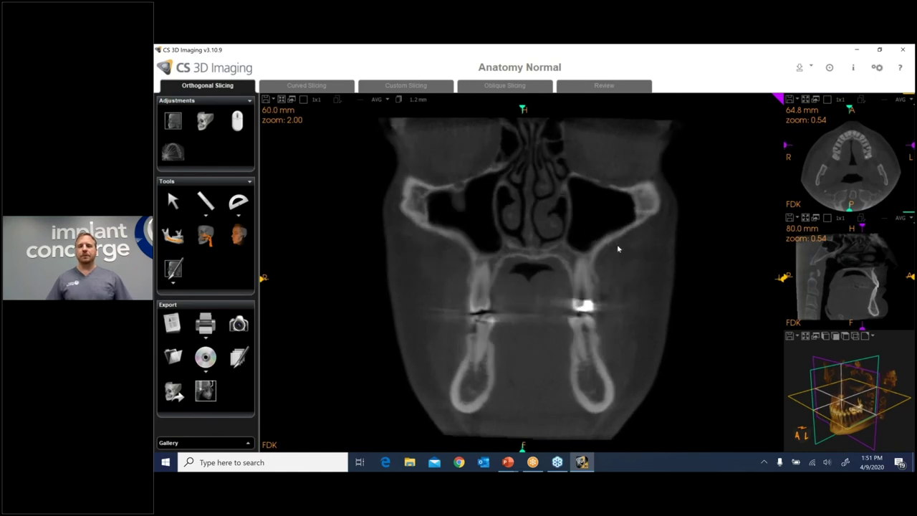
Examine the front nasal cavity, anterior teeth and chin through coronal slices forward to about 42 mm
{"action": "scroll", "coordinate": [620, 254], "scroll_direction": "down", "scroll_amount": 15}
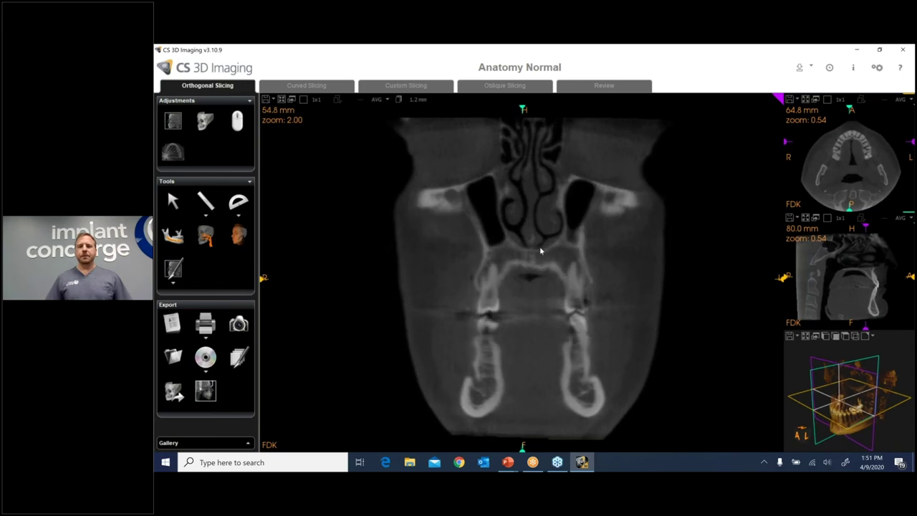
{"action": "scroll", "coordinate": [543, 225], "scroll_direction": "down", "scroll_amount": 16}
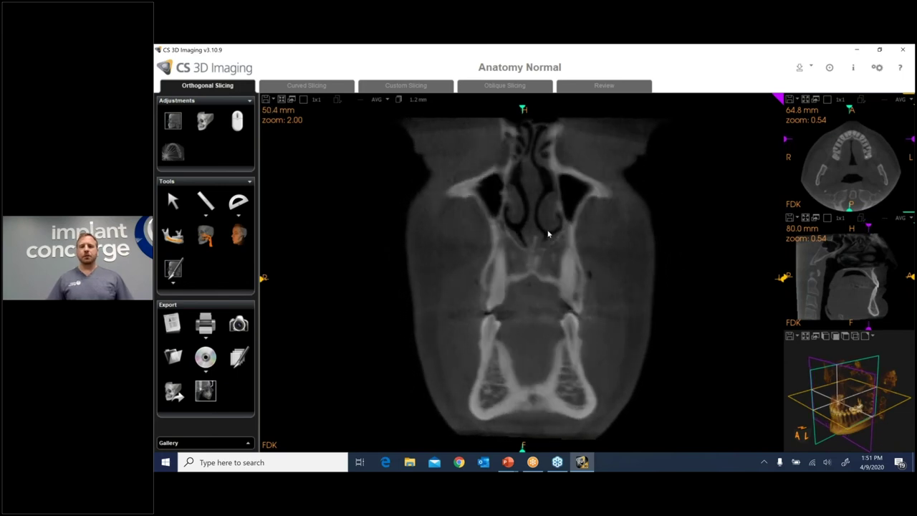
{"action": "scroll", "coordinate": [550, 222], "scroll_direction": "down", "scroll_amount": 12}
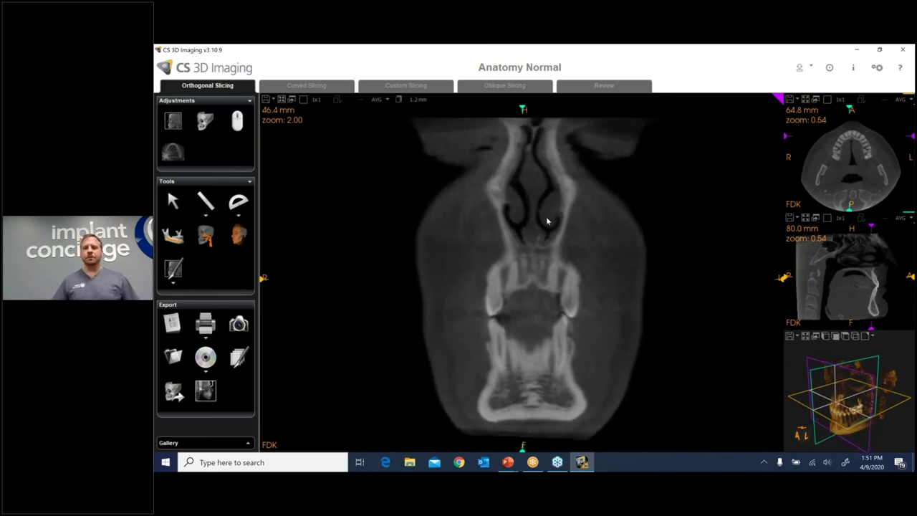
{"action": "scroll", "coordinate": [551, 215], "scroll_direction": "down", "scroll_amount": 6}
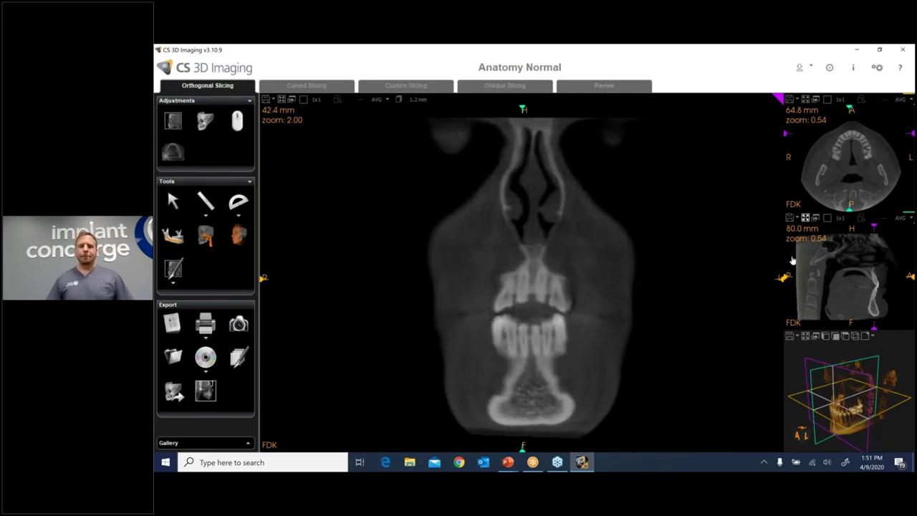
Enlarge the sagittal view, inspect the midline structures, and move the slice through the right maxillary sinus at about 62 mm
{"action": "left_click", "coordinate": [806, 218]}
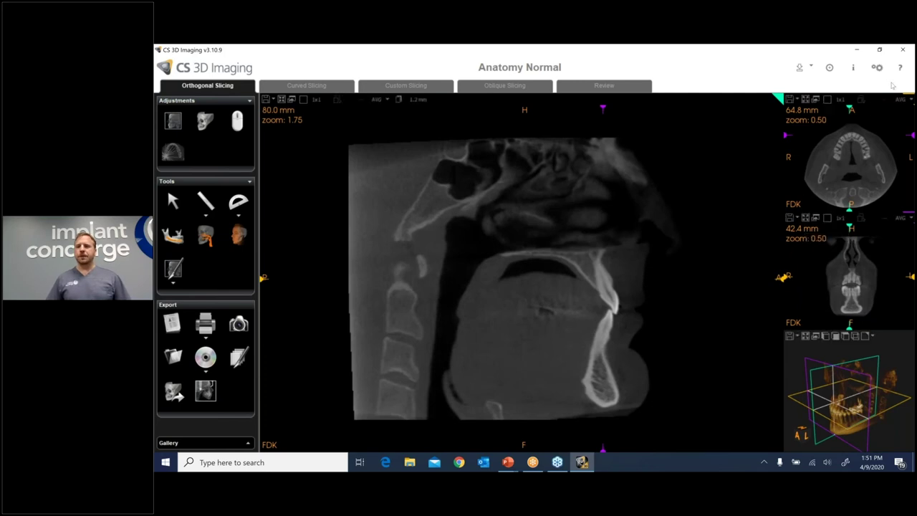
{"action": "left_click_drag", "start_coordinate": [831, 136], "coordinate": [836, 136]}
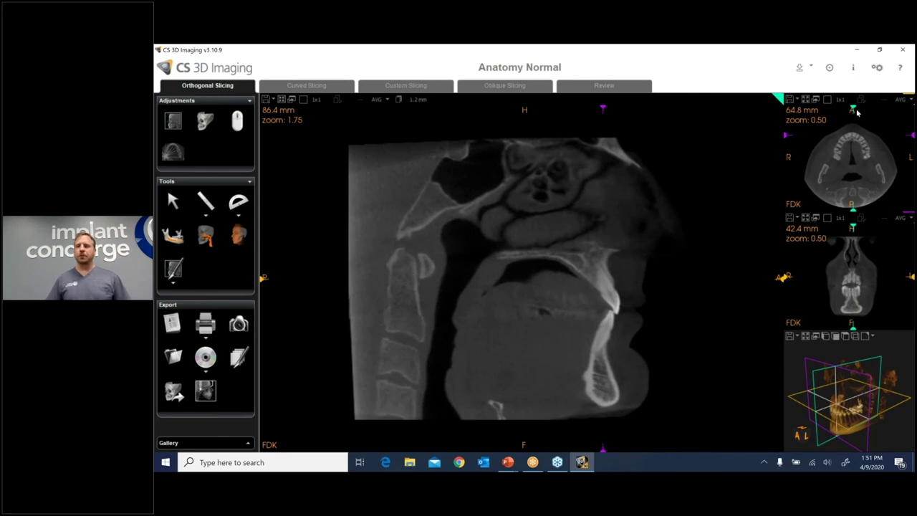
{"action": "mouse_move", "coordinate": [852, 109]}
{"action": "left_mouse_down"}
{"action": "mouse_move", "coordinate": [842, 99]}
{"action": "mouse_move", "coordinate": [853, 114]}
{"action": "mouse_move", "coordinate": [839, 108]}
{"action": "left_mouse_up"}
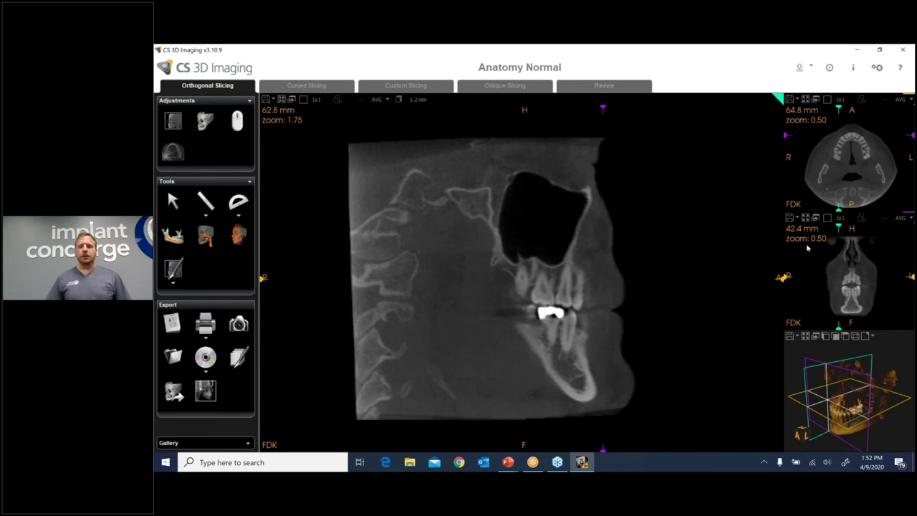
{"action": "mouse_move", "coordinate": [839, 107]}
{"action": "left_click_drag", "start_coordinate": [838, 107], "coordinate": [838, 107]}
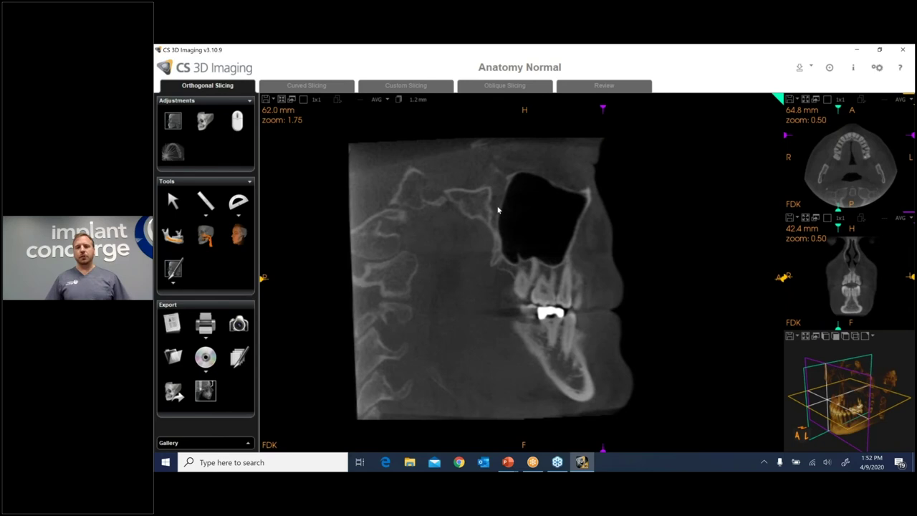
Examine the right maxillary sinus floor and posterior teeth in sagittal slices between about 66 and 54 mm, and return near the midline
{"action": "scroll", "coordinate": [505, 278], "scroll_direction": "down", "scroll_amount": 5}
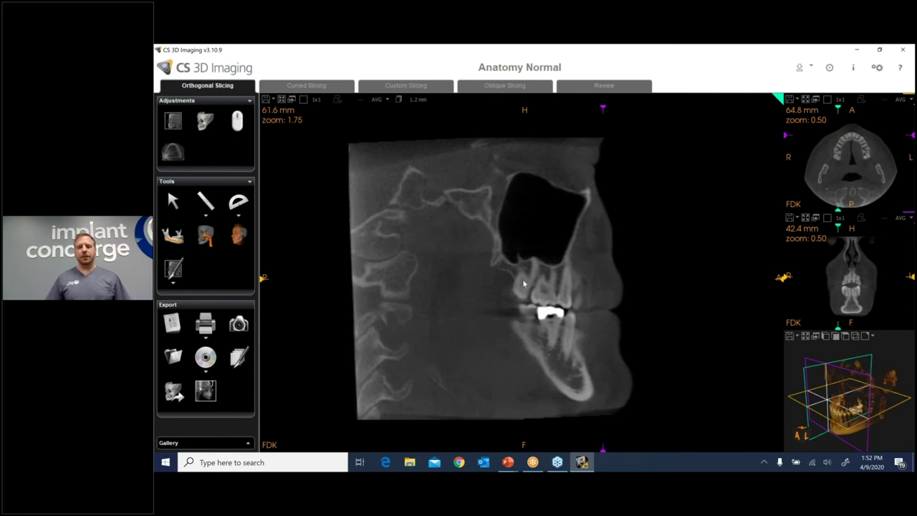
{"action": "scroll", "coordinate": [501, 275], "scroll_direction": "down", "scroll_amount": 3}
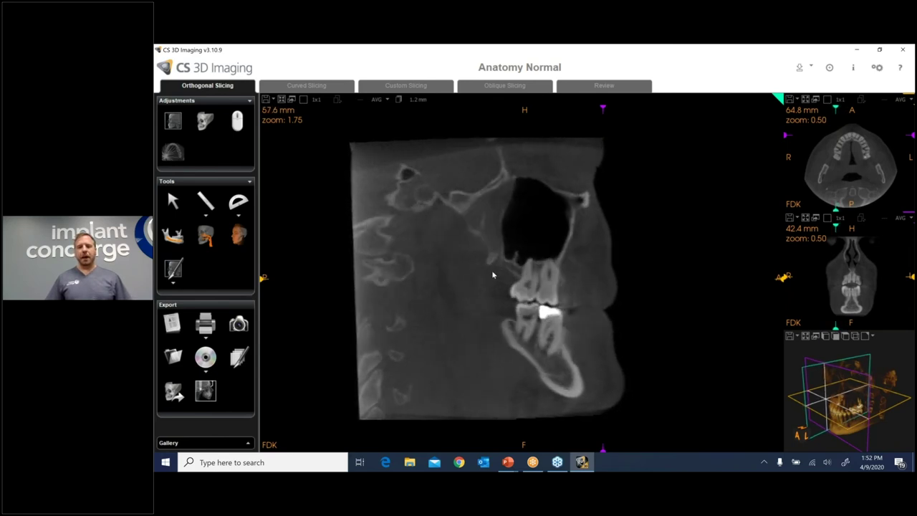
{"action": "scroll", "coordinate": [501, 266], "scroll_direction": "up", "scroll_amount": 10}
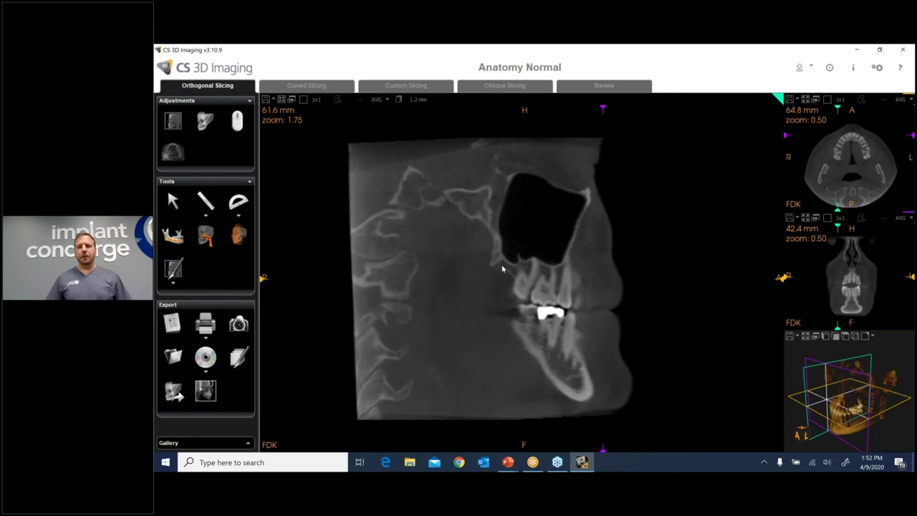
{"action": "scroll", "coordinate": [503, 267], "scroll_direction": "up", "scroll_amount": 6}
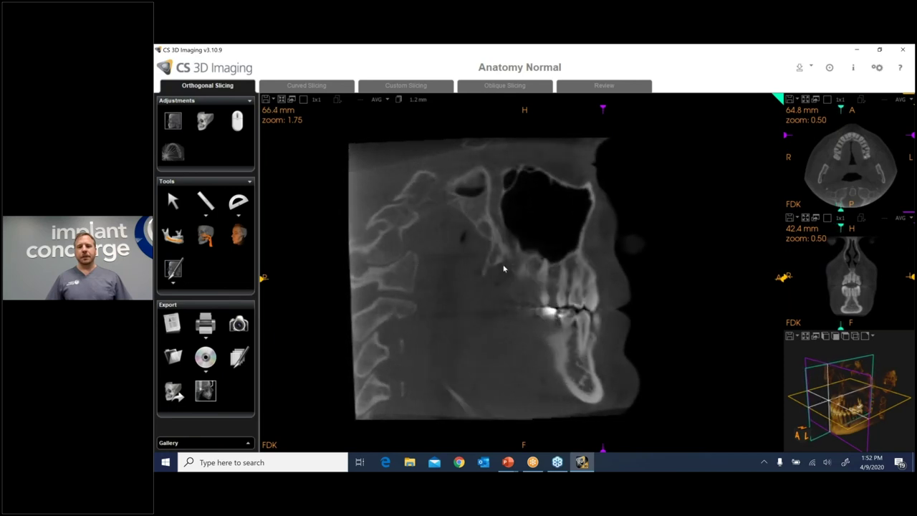
{"action": "scroll", "coordinate": [500, 274], "scroll_direction": "down", "scroll_amount": 1}
{"action": "scroll", "coordinate": [499, 274], "scroll_direction": "up", "scroll_amount": 1}
{"action": "scroll", "coordinate": [500, 273], "scroll_direction": "down", "scroll_amount": 9}
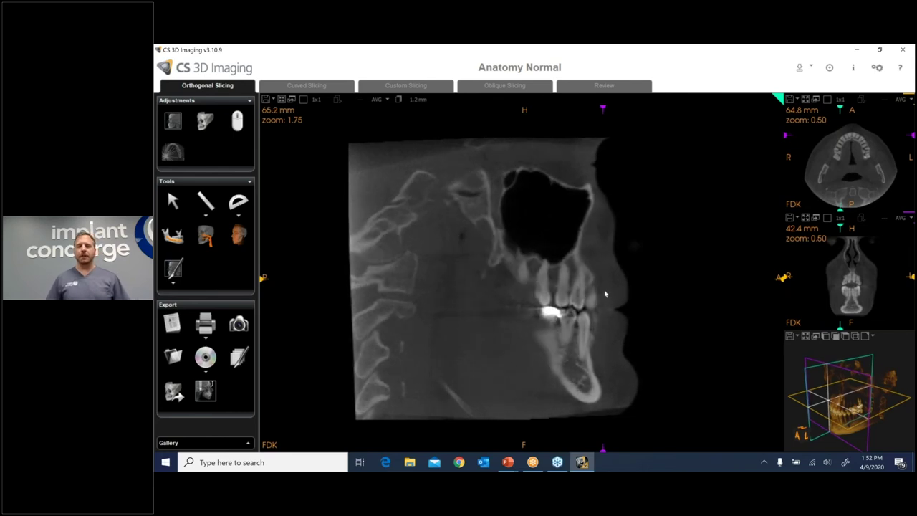
{"action": "scroll", "coordinate": [558, 316], "scroll_direction": "down", "scroll_amount": 9}
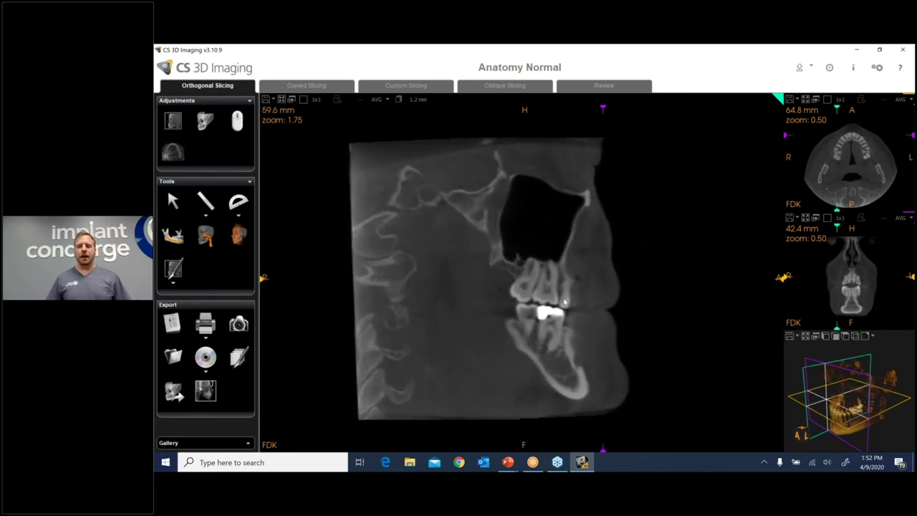
{"action": "scroll", "coordinate": [582, 313], "scroll_direction": "down", "scroll_amount": 8}
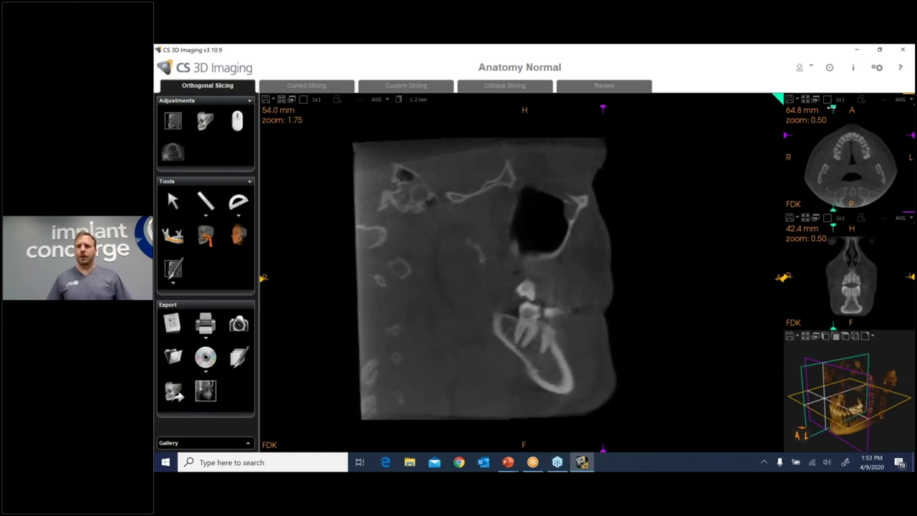
{"action": "left_click_drag", "start_coordinate": [832, 109], "coordinate": [850, 108]}
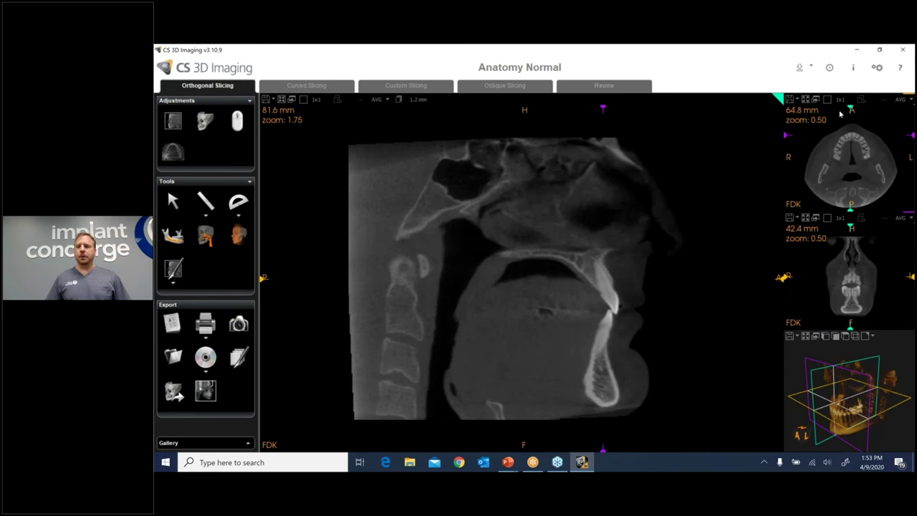
Enlarge the axial view and lower its slice to about 38 mm to examine the mandibular arch and airway
{"action": "double_click", "coordinate": [803, 115]}
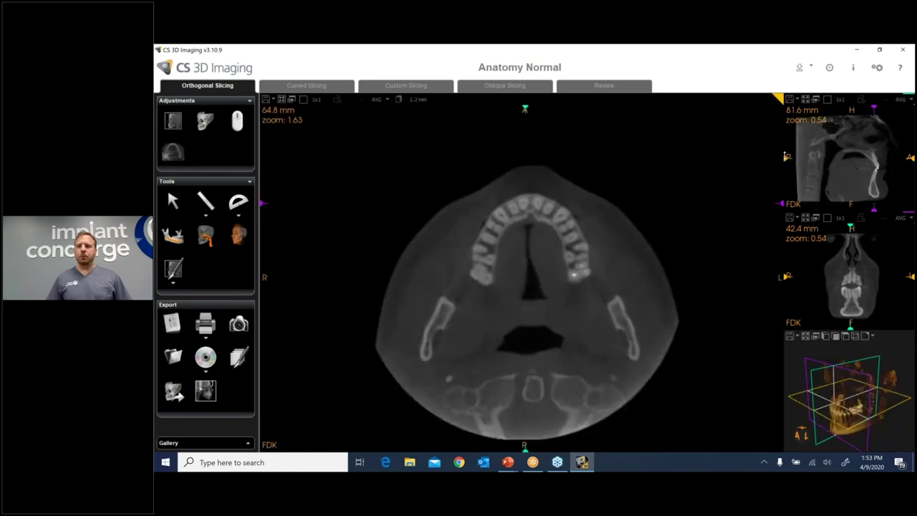
{"action": "left_click_drag", "start_coordinate": [787, 157], "coordinate": [788, 176]}
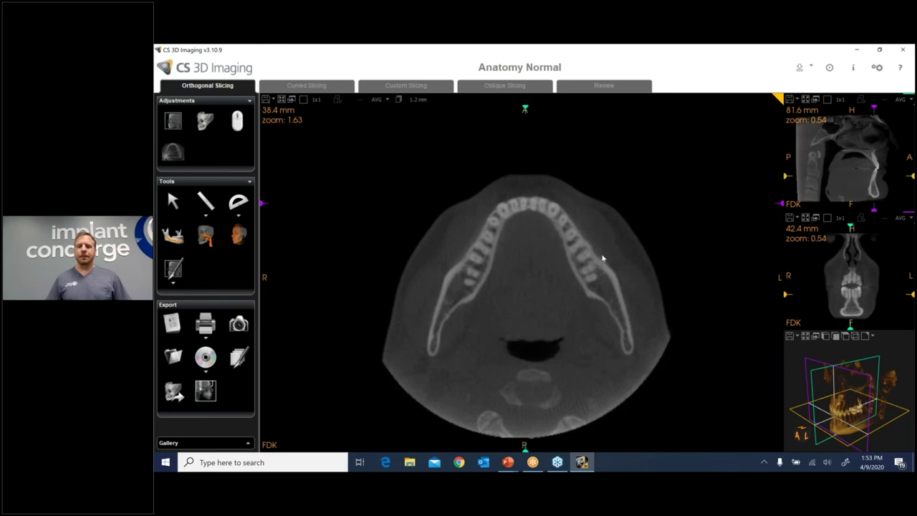
{"action": "scroll", "coordinate": [493, 339], "scroll_direction": "down", "scroll_amount": 2}
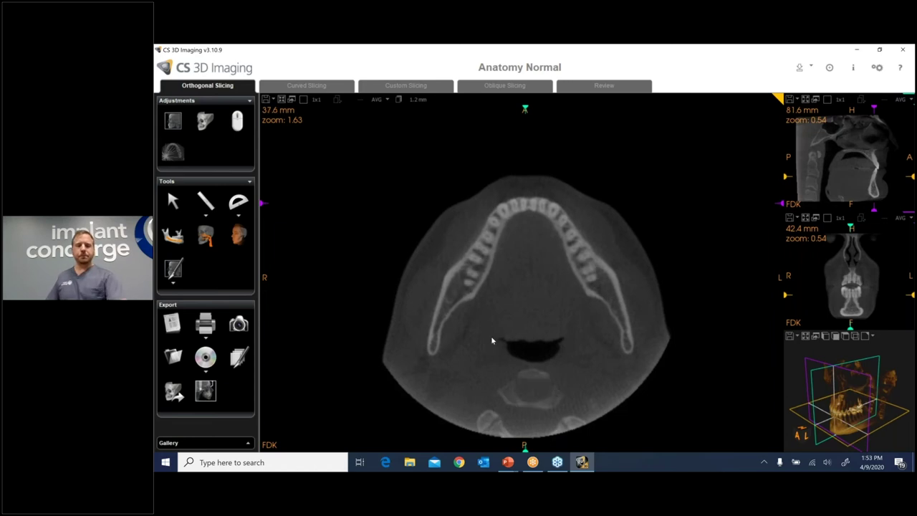
Enlarge the mandibular arch in the axial view to a zoom of 3.40 and examine the lower teeth around 38 to 39 mm
{"action": "scroll", "coordinate": [517, 306], "scroll_direction": "up", "scroll_amount": 3, "text": "ctrl"}
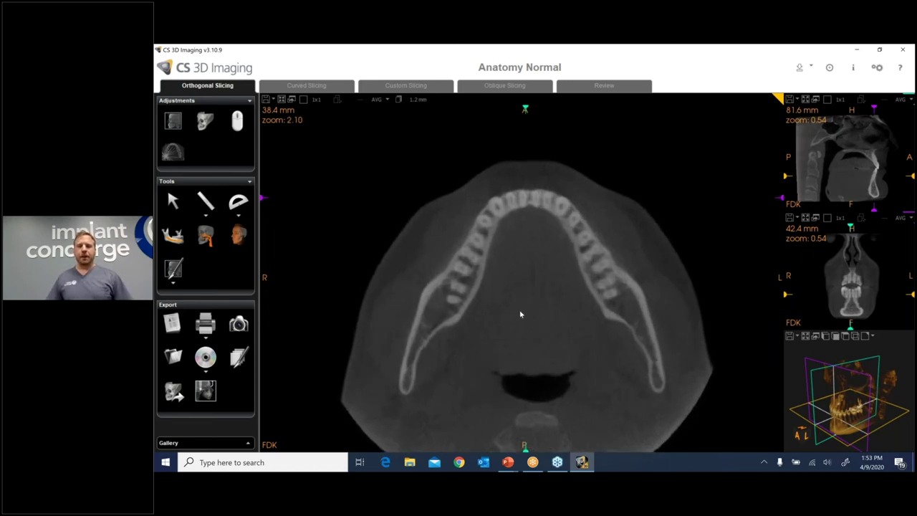
{"action": "scroll", "coordinate": [521, 315], "scroll_direction": "up", "scroll_amount": 5, "text": "ctrl"}
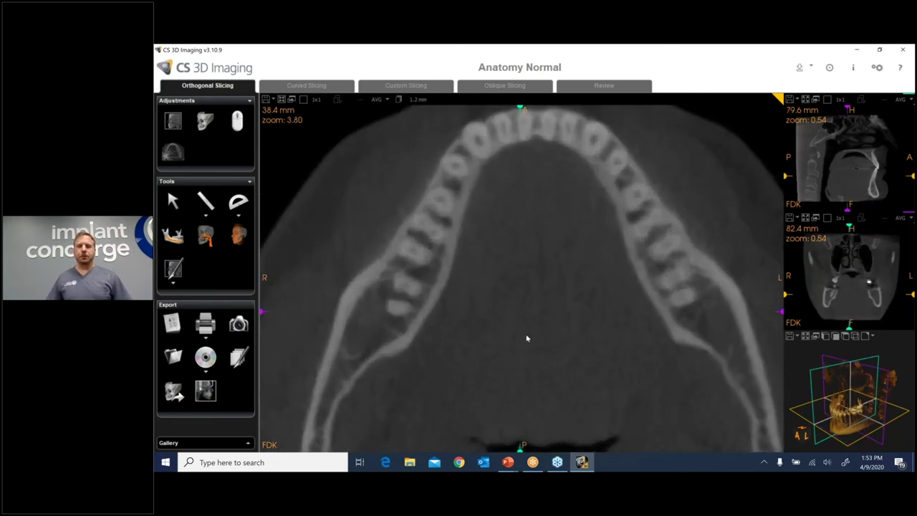
{"action": "scroll", "coordinate": [527, 338], "scroll_direction": "down", "scroll_amount": 2, "text": "ctrl"}
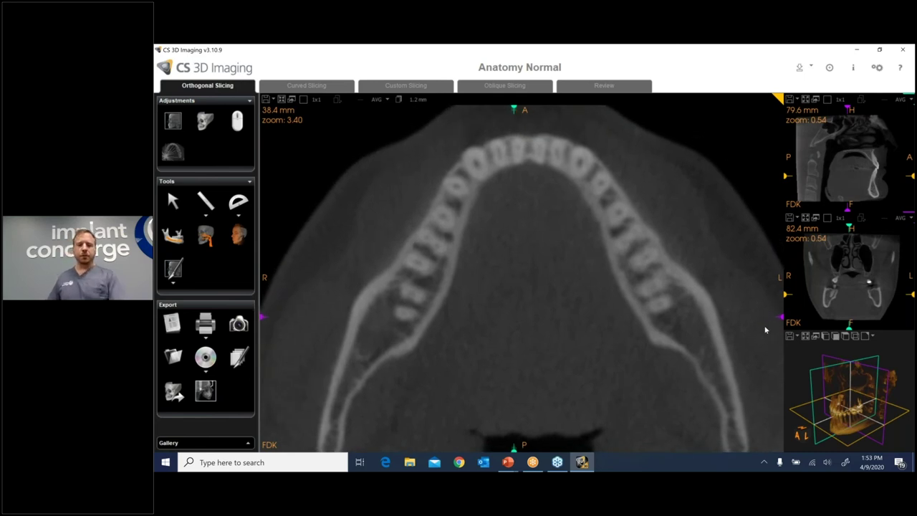
{"action": "scroll", "coordinate": [705, 343], "scroll_direction": "up", "scroll_amount": 2}
{"action": "scroll", "coordinate": [705, 344], "scroll_direction": "up", "scroll_amount": 2}
{"action": "mouse_move", "coordinate": [784, 295]}
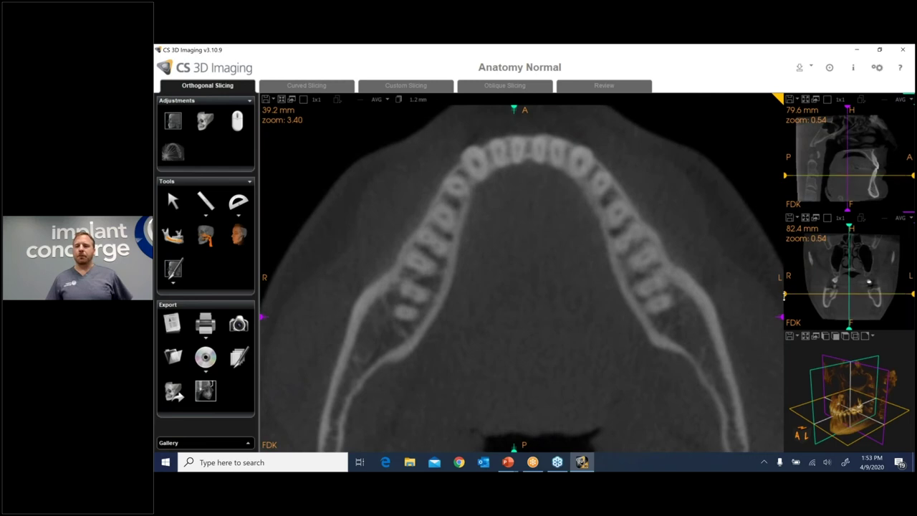
Lower the axial slice into the mandibular body and examine the mental foramen areas between about 27 and 23 mm
{"action": "left_click_drag", "start_coordinate": [784, 296], "coordinate": [784, 304]}
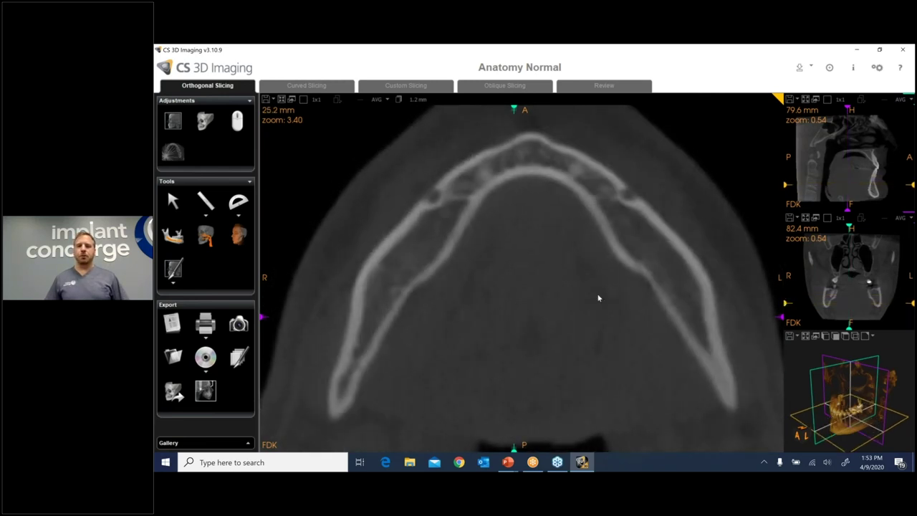
{"action": "scroll", "coordinate": [597, 293], "scroll_direction": "up", "scroll_amount": 5}
{"action": "scroll", "coordinate": [596, 294], "scroll_direction": "down", "scroll_amount": 3}
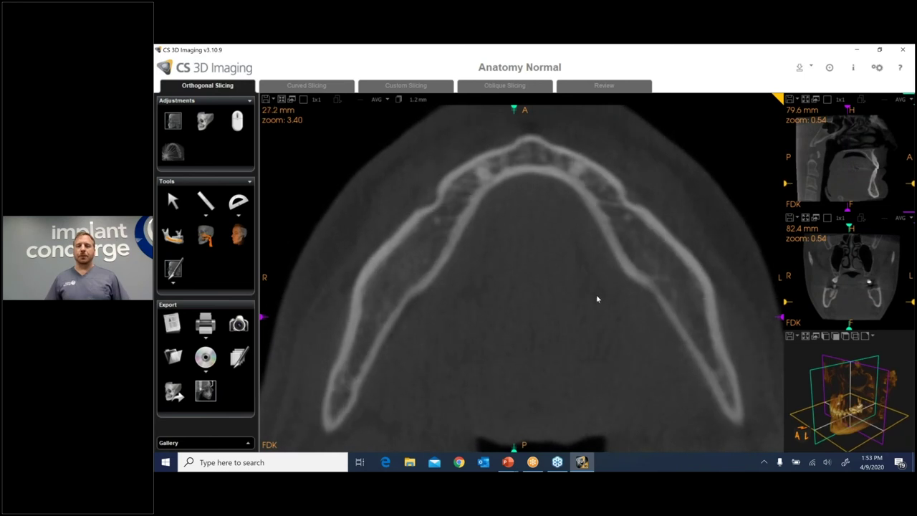
{"action": "scroll", "coordinate": [597, 299], "scroll_direction": "down", "scroll_amount": 3}
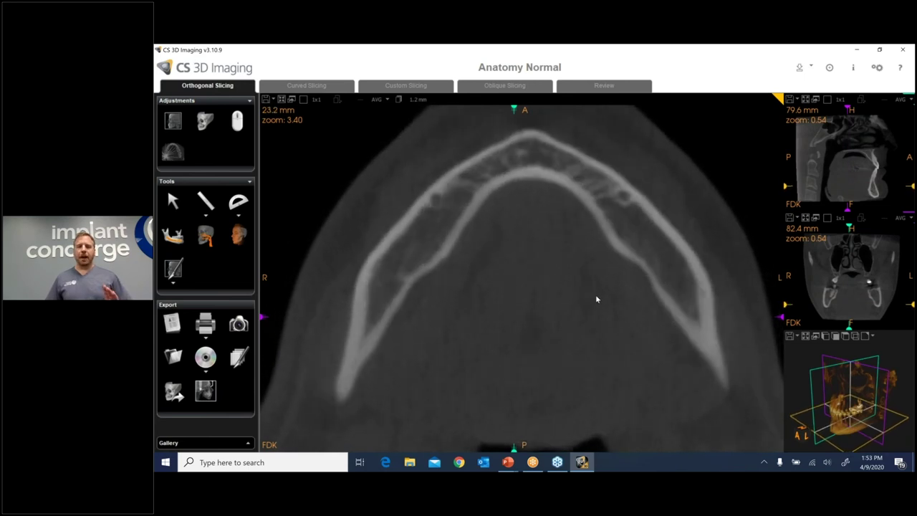
{"action": "scroll", "coordinate": [595, 300], "scroll_direction": "up", "scroll_amount": 4}
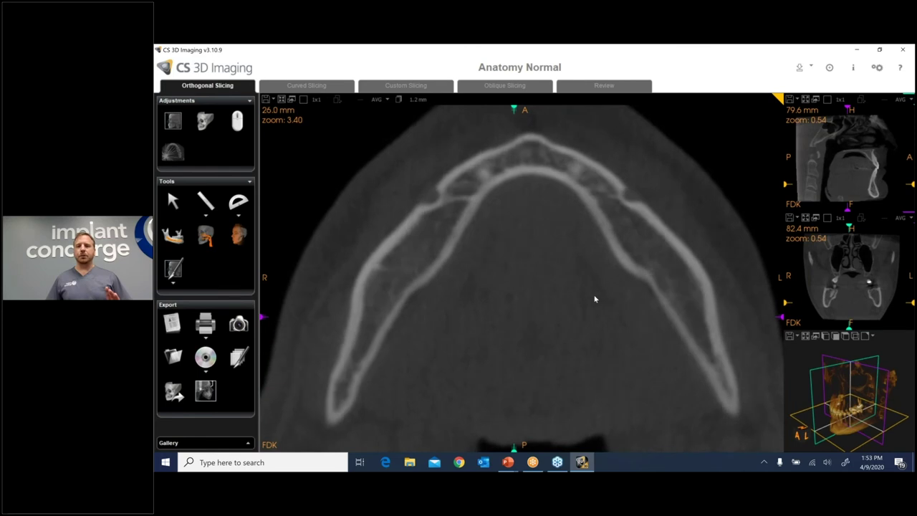
Follow the lower tooth roots upward through the axial slices to about 38 mm
{"action": "scroll", "coordinate": [595, 299], "scroll_direction": "up", "scroll_amount": 5}
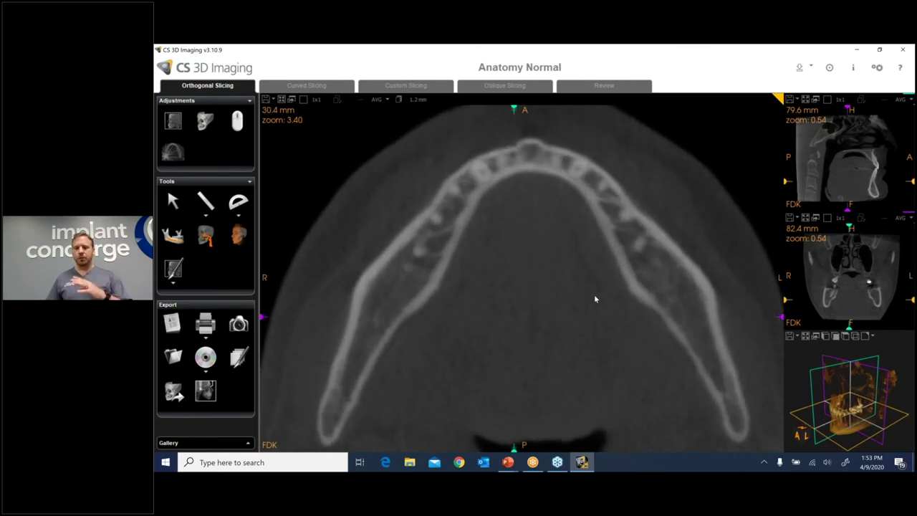
{"action": "scroll", "coordinate": [595, 299], "scroll_direction": "up", "scroll_amount": 4}
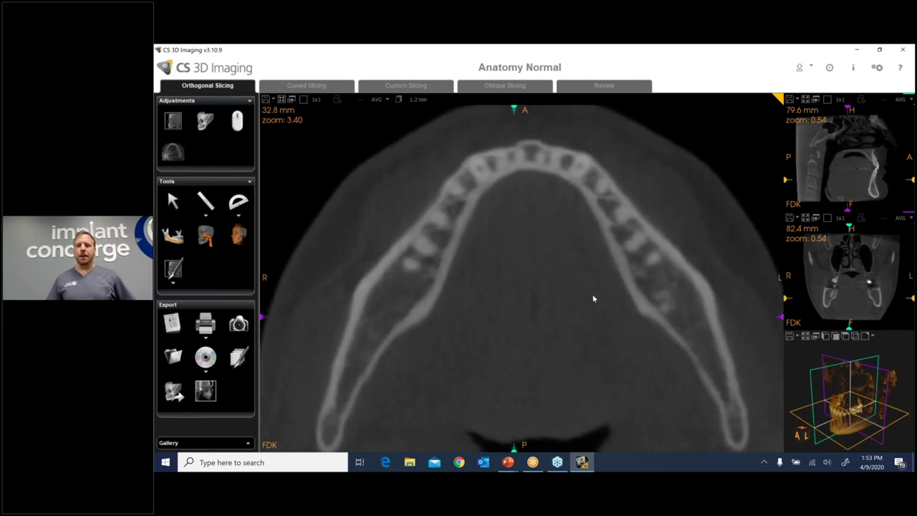
{"action": "scroll", "coordinate": [593, 298], "scroll_direction": "up", "scroll_amount": 4}
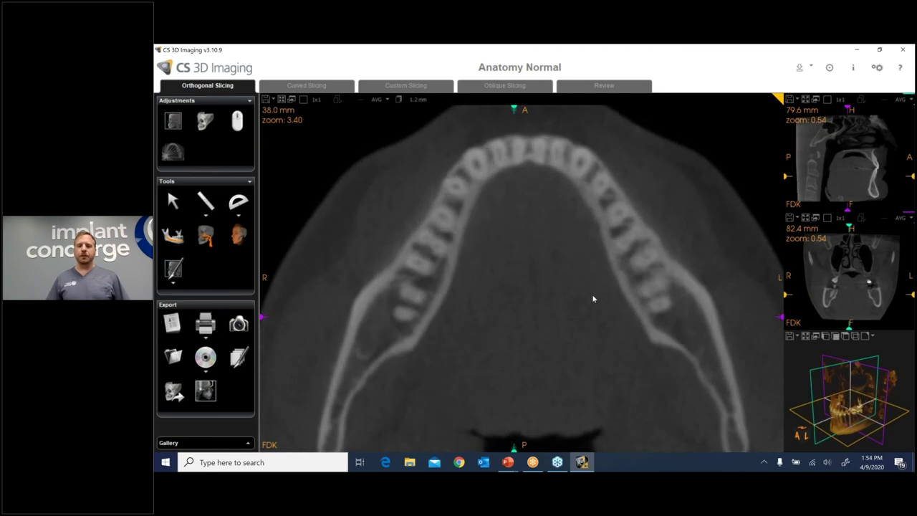
Recheck the lower molar roots and mental foramina in axial slices down to about 26 mm, and return to 38 mm
{"action": "scroll", "coordinate": [594, 296], "scroll_direction": "down", "scroll_amount": 7}
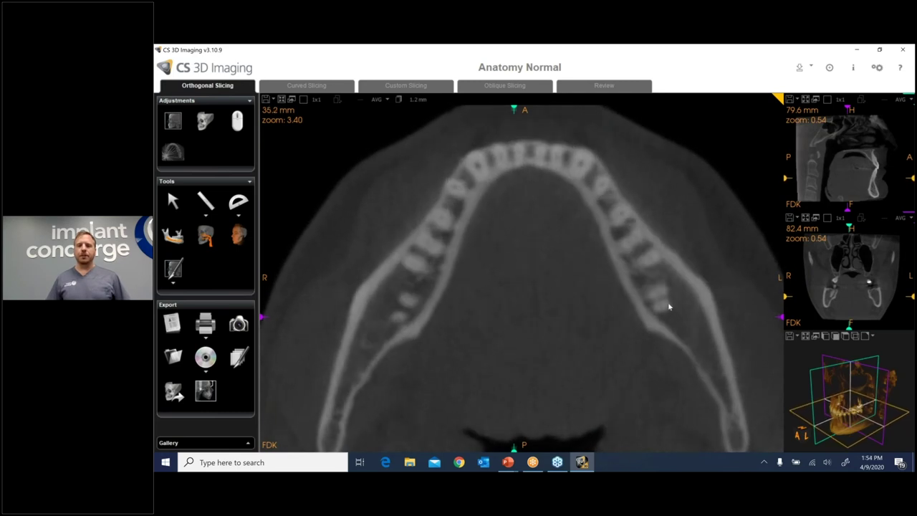
{"action": "scroll", "coordinate": [649, 265], "scroll_direction": "down", "scroll_amount": 5}
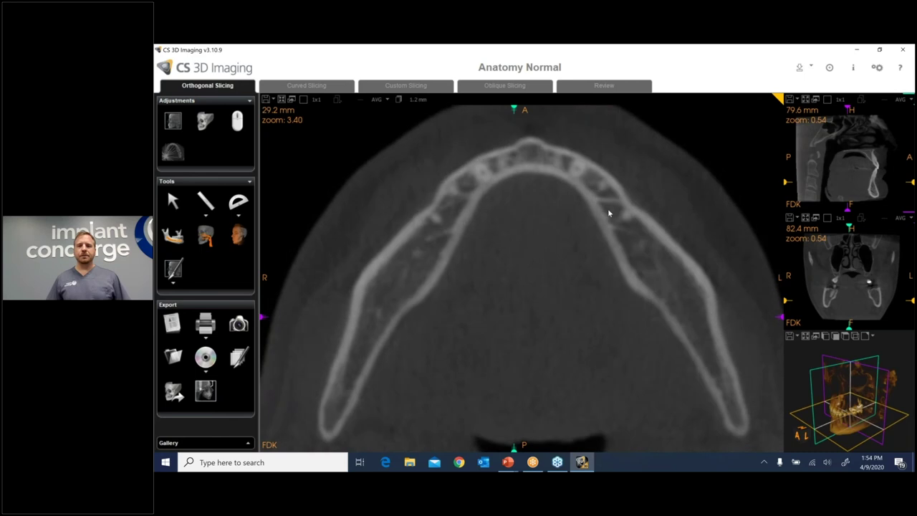
{"action": "scroll", "coordinate": [546, 177], "scroll_direction": "down", "scroll_amount": 3}
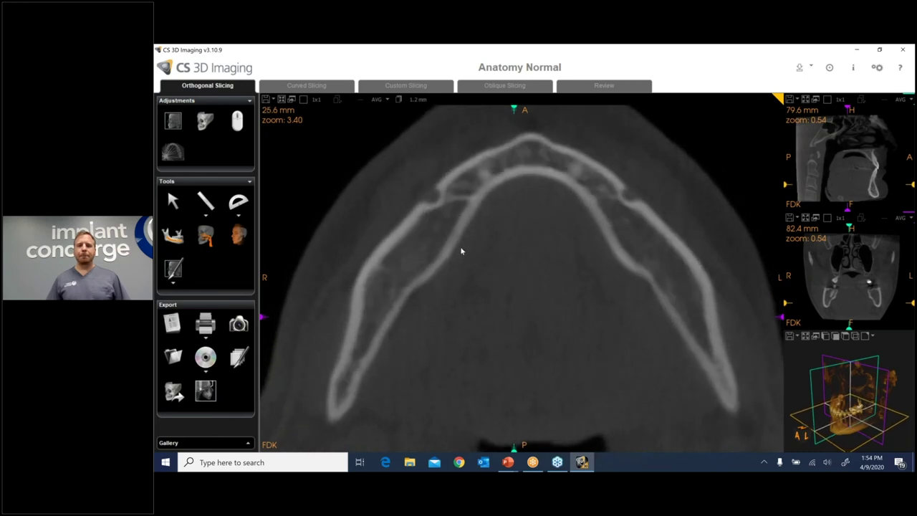
{"action": "scroll", "coordinate": [566, 290], "scroll_direction": "up", "scroll_amount": 6}
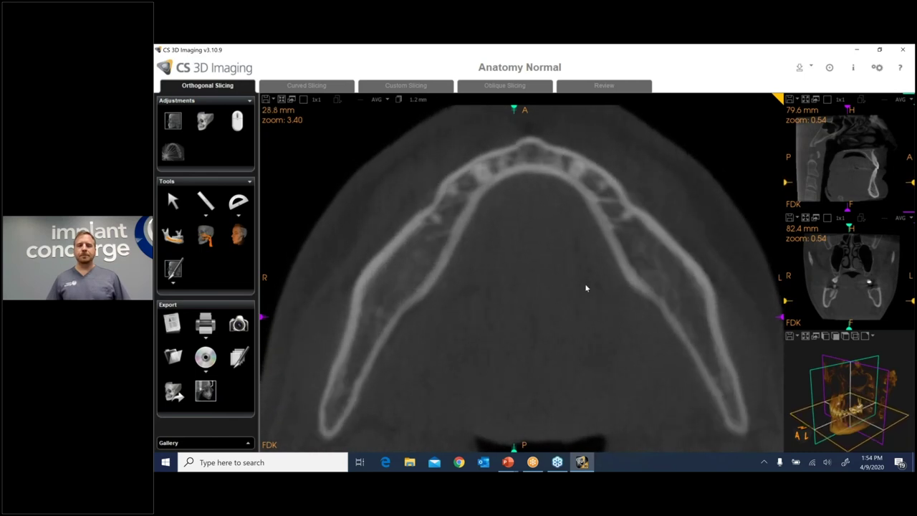
{"action": "scroll", "coordinate": [586, 286], "scroll_direction": "up", "scroll_amount": 5}
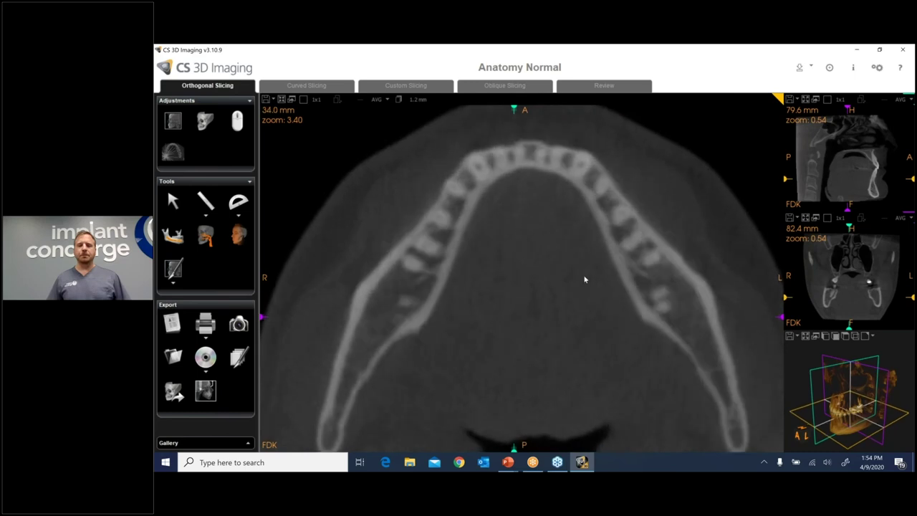
{"action": "scroll", "coordinate": [584, 279], "scroll_direction": "up", "scroll_amount": 2}
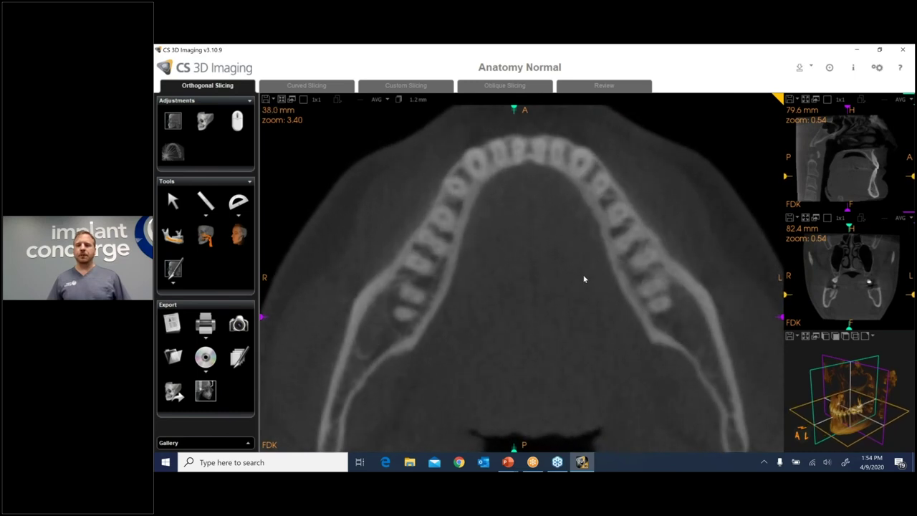
Raise the axial slice to the maxilla at about 76 mm and examine the upper tooth roots down to about 68 mm
{"action": "left_click_drag", "start_coordinate": [787, 294], "coordinate": [788, 276]}
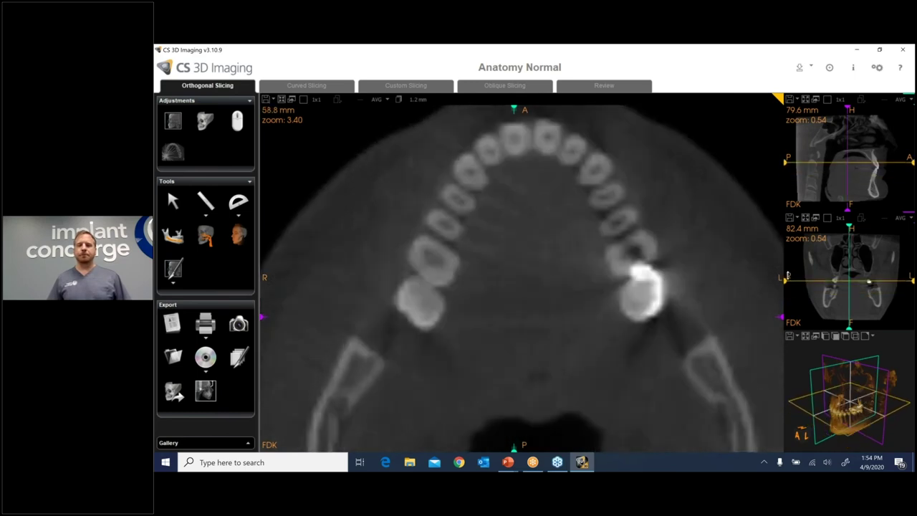
{"action": "scroll", "coordinate": [558, 297], "scroll_direction": "up", "scroll_amount": 17}
{"action": "scroll", "coordinate": [557, 297], "scroll_direction": "down", "scroll_amount": 3}
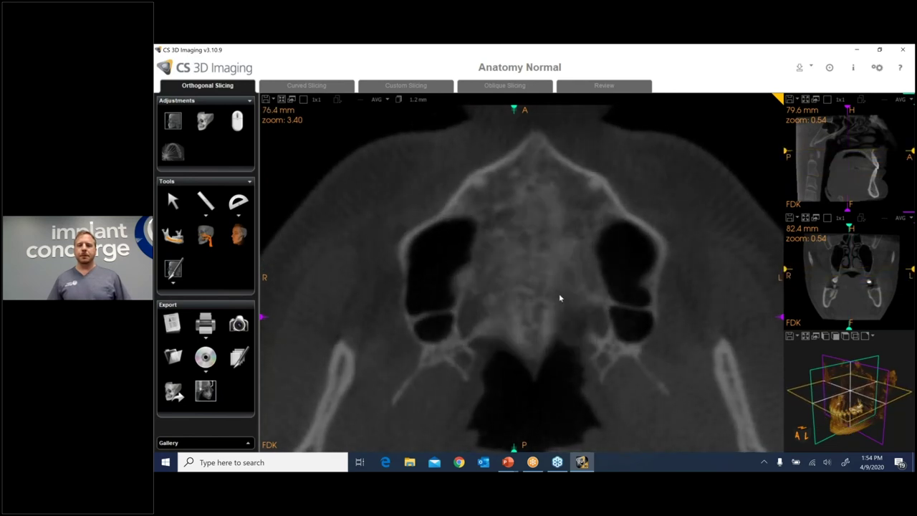
{"action": "scroll", "coordinate": [559, 293], "scroll_direction": "down", "scroll_amount": 3}
{"action": "scroll", "coordinate": [595, 229], "scroll_direction": "down", "scroll_amount": 5}
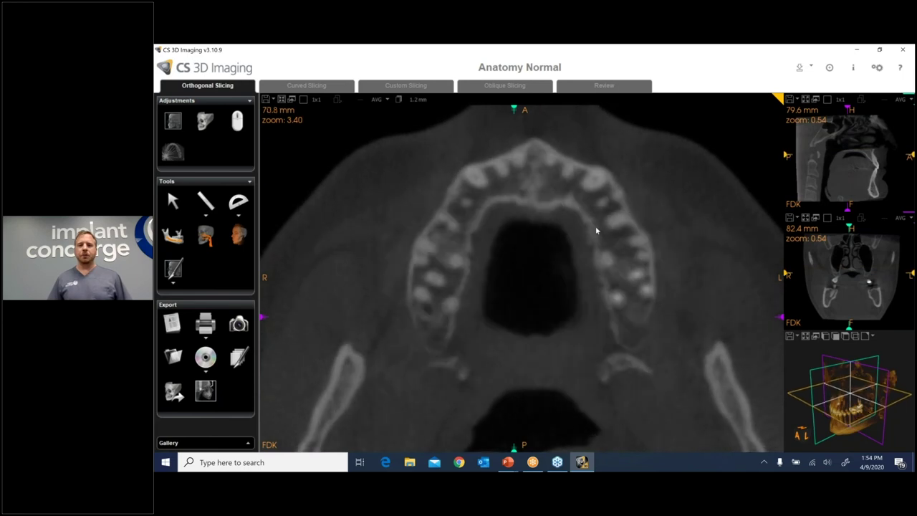
{"action": "scroll", "coordinate": [596, 230], "scroll_direction": "down", "scroll_amount": 3}
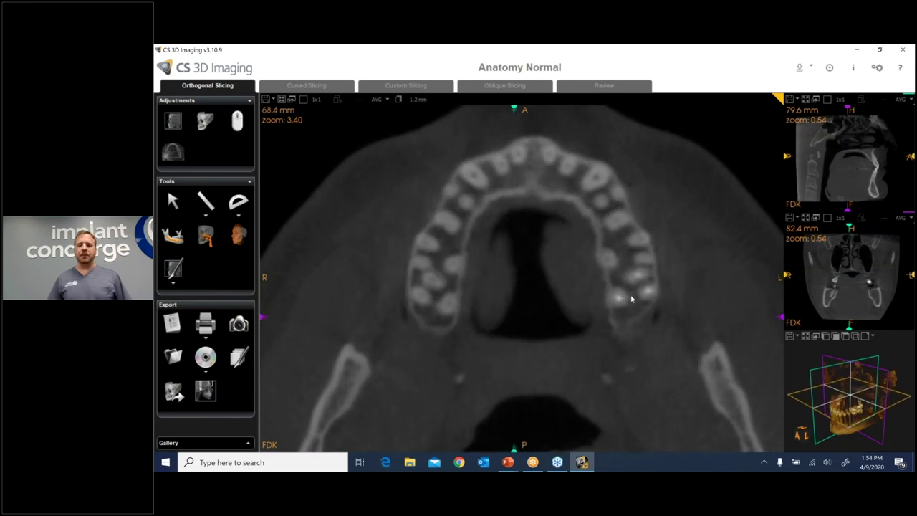
Examine the maxillary sinus floors and the adjacent molar root tips in axial slices between about 73 and 75 mm
{"action": "scroll", "coordinate": [633, 297], "scroll_direction": "up", "scroll_amount": 6}
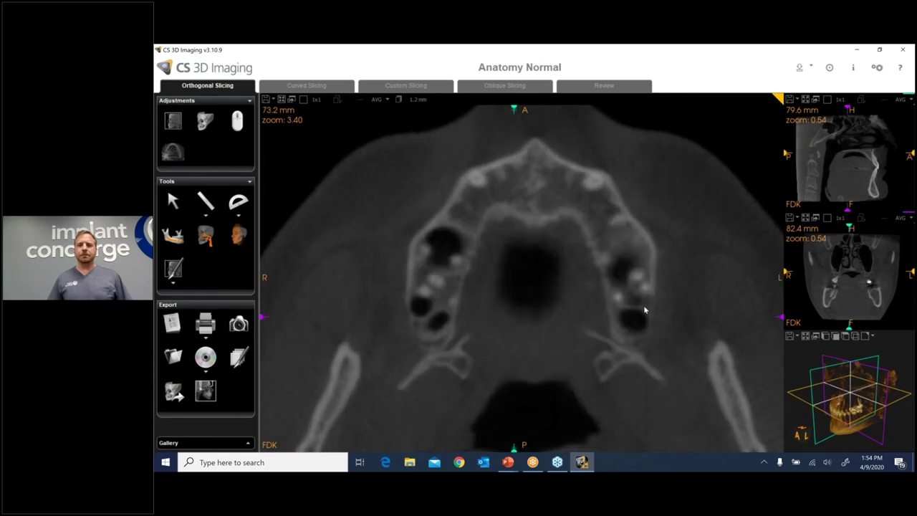
{"action": "scroll", "coordinate": [644, 310], "scroll_direction": "up", "scroll_amount": 3}
{"action": "scroll", "coordinate": [645, 285], "scroll_direction": "down", "scroll_amount": 2}
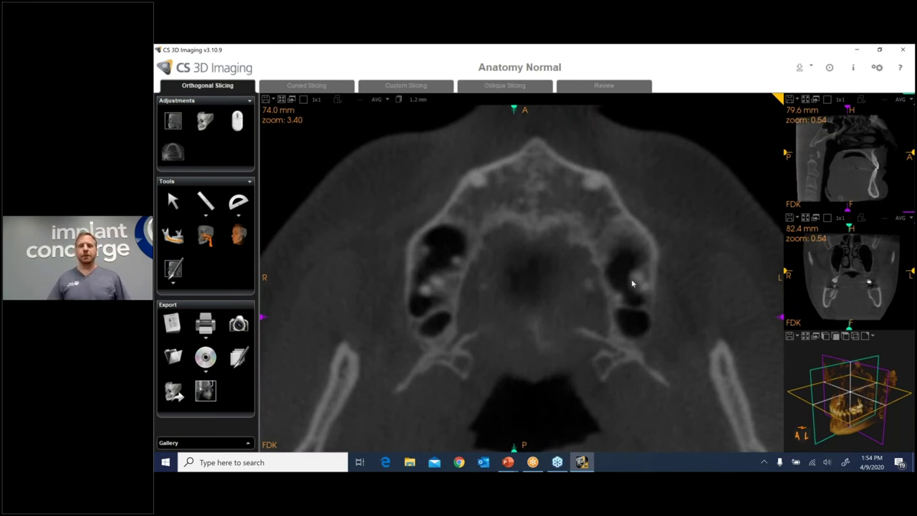
{"action": "scroll", "coordinate": [636, 288], "scroll_direction": "down", "scroll_amount": 1}
{"action": "scroll", "coordinate": [606, 299], "scroll_direction": "up", "scroll_amount": 2}
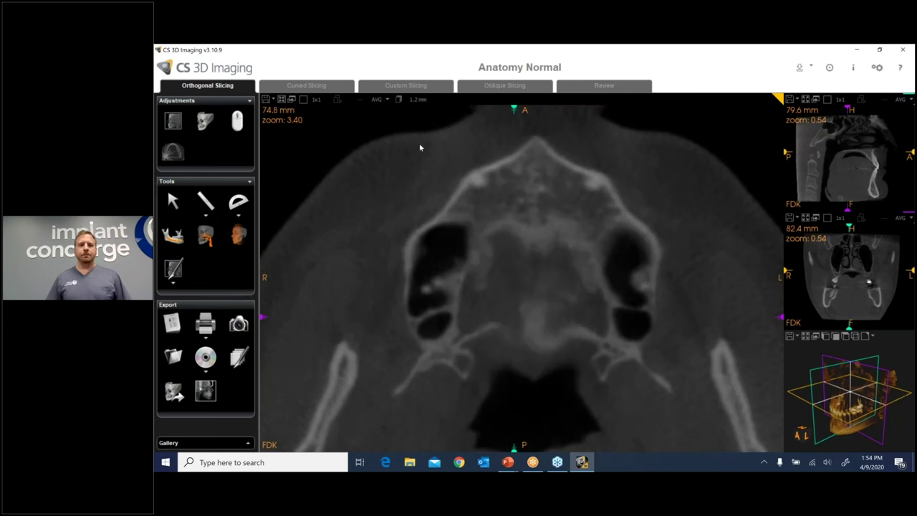
Switch to curved slicing and trace a panoramic arch from behind the right ramus, along the upper teeth, to behind the left ramus
{"action": "left_click", "coordinate": [308, 86]}
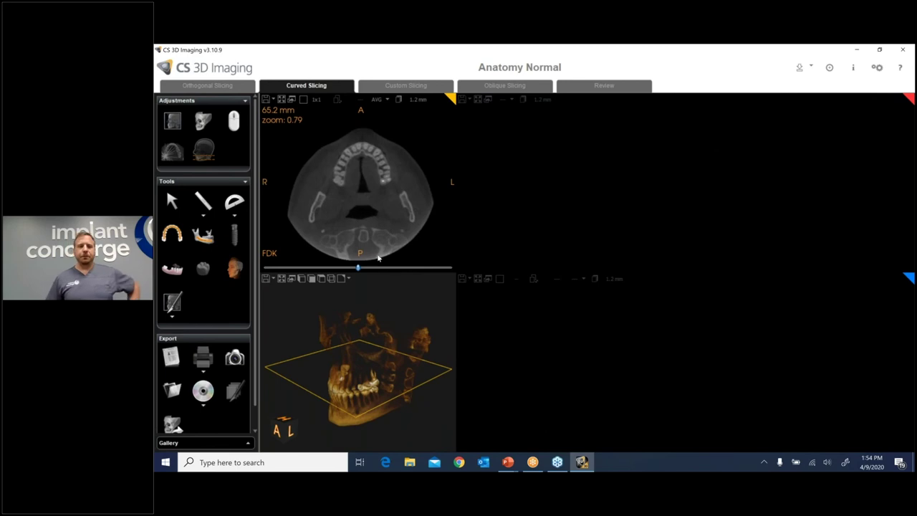
{"action": "left_click", "coordinate": [173, 234]}
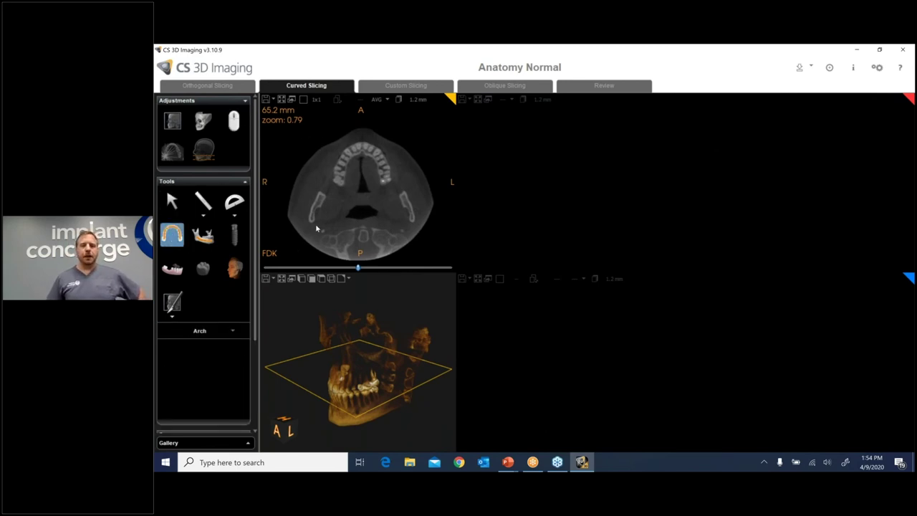
{"action": "left_click", "coordinate": [296, 245]}
{"action": "left_click", "coordinate": [324, 192]}
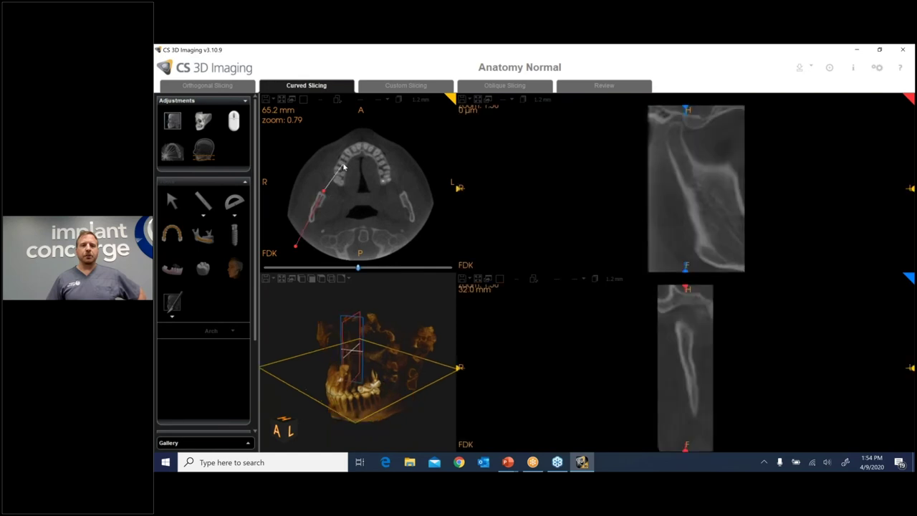
{"action": "left_click", "coordinate": [343, 165]}
{"action": "left_click", "coordinate": [357, 151]}
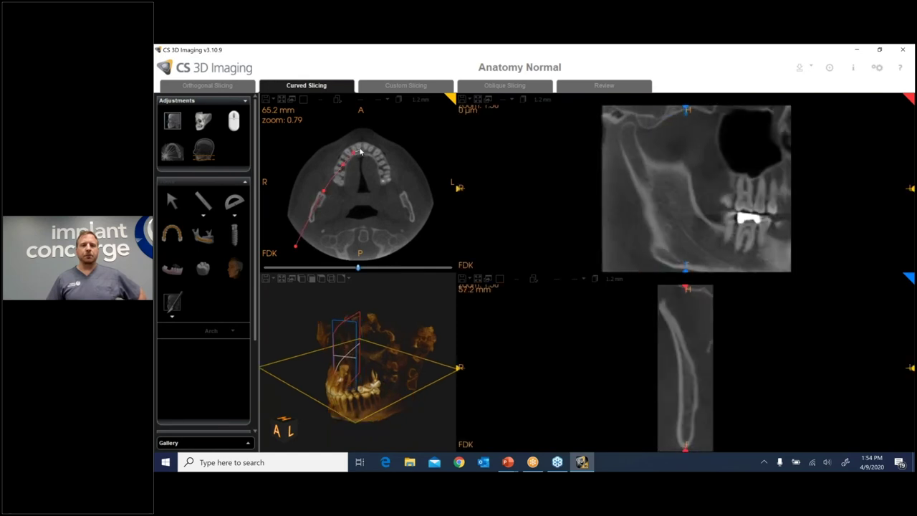
{"action": "left_click", "coordinate": [373, 154]}
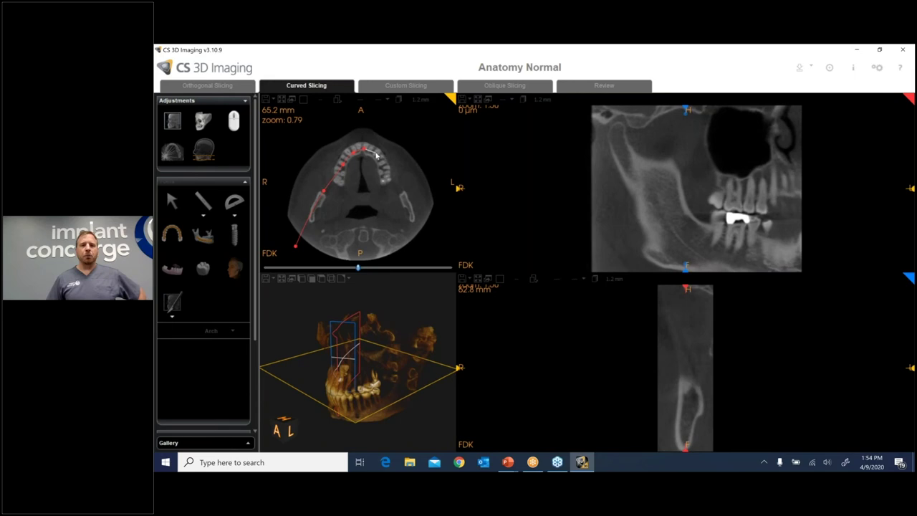
{"action": "left_click", "coordinate": [383, 165]}
{"action": "left_click", "coordinate": [388, 171]}
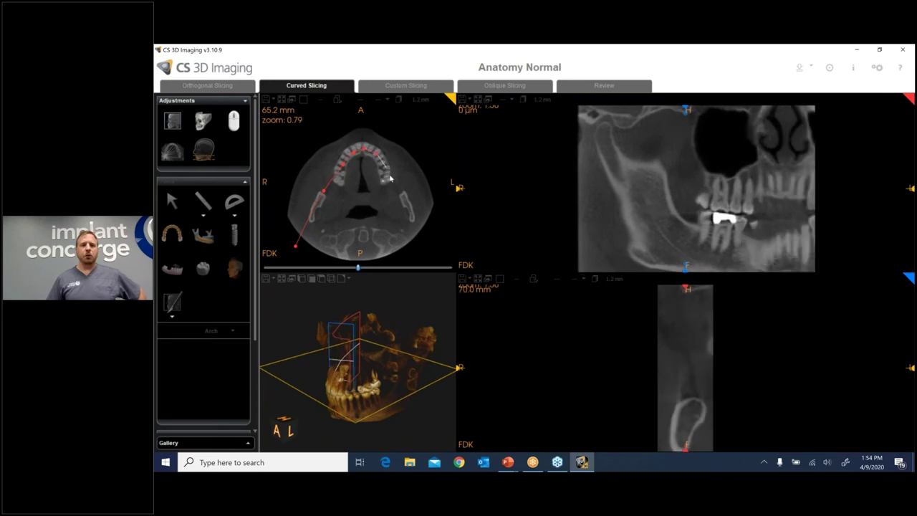
{"action": "left_click", "coordinate": [404, 213]}
{"action": "double_click", "coordinate": [427, 257]}
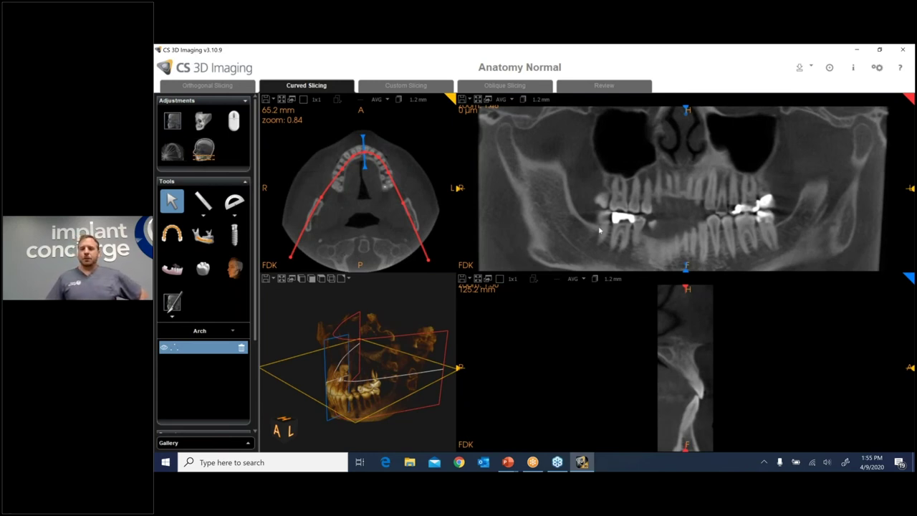
Examine the jaws and teeth in the reconstructed panoramic view by moving its curved slice to about 3.2 mm and back to 2.0 mm
{"action": "scroll", "coordinate": [635, 199], "scroll_direction": "down", "scroll_amount": 4}
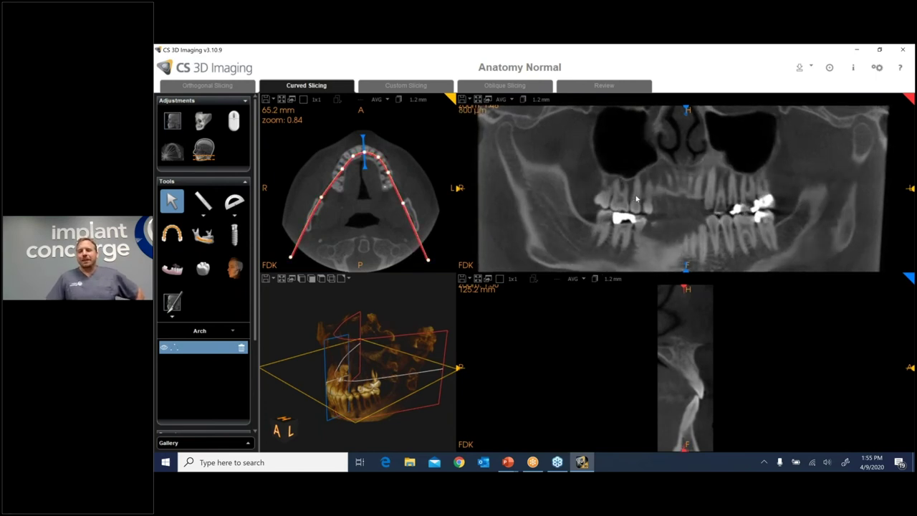
{"action": "scroll", "coordinate": [635, 199], "scroll_direction": "down", "scroll_amount": 8}
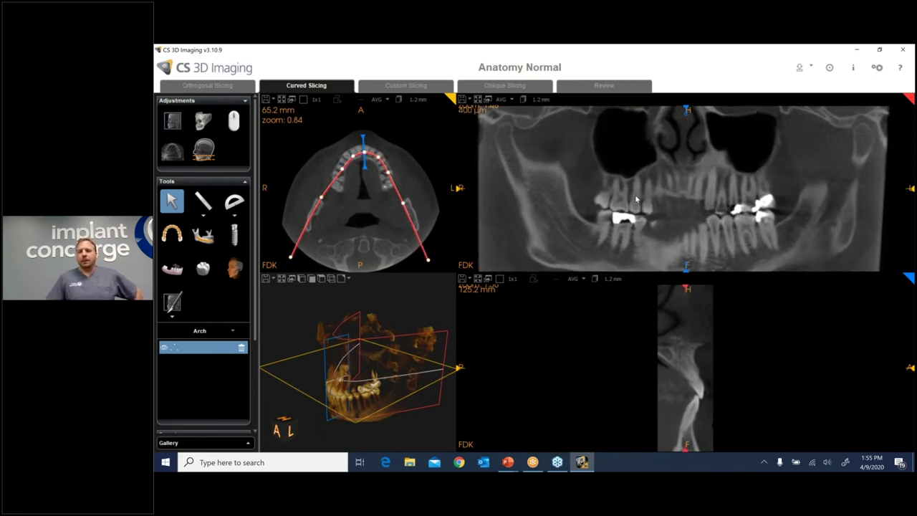
{"action": "scroll", "coordinate": [636, 200], "scroll_direction": "down", "scroll_amount": 5}
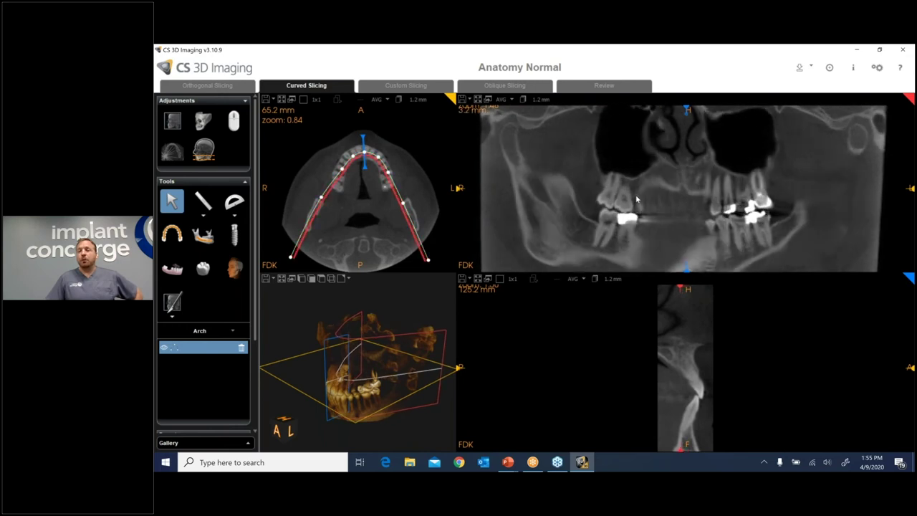
{"action": "scroll", "coordinate": [639, 200], "scroll_direction": "up", "scroll_amount": 4}
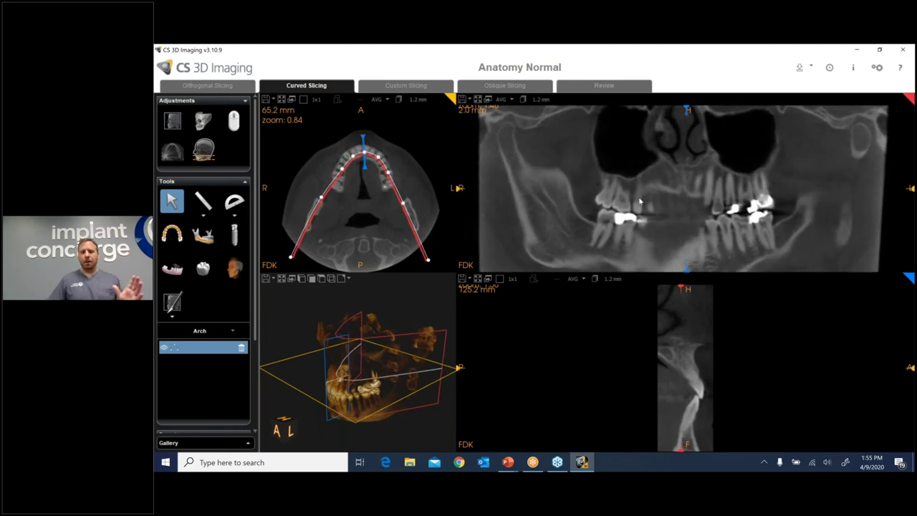
Move the panoramic curved slice to 800 µm and set its slice thickness to 30.0 mm
{"action": "scroll", "coordinate": [640, 193], "scroll_direction": "down", "scroll_amount": 6}
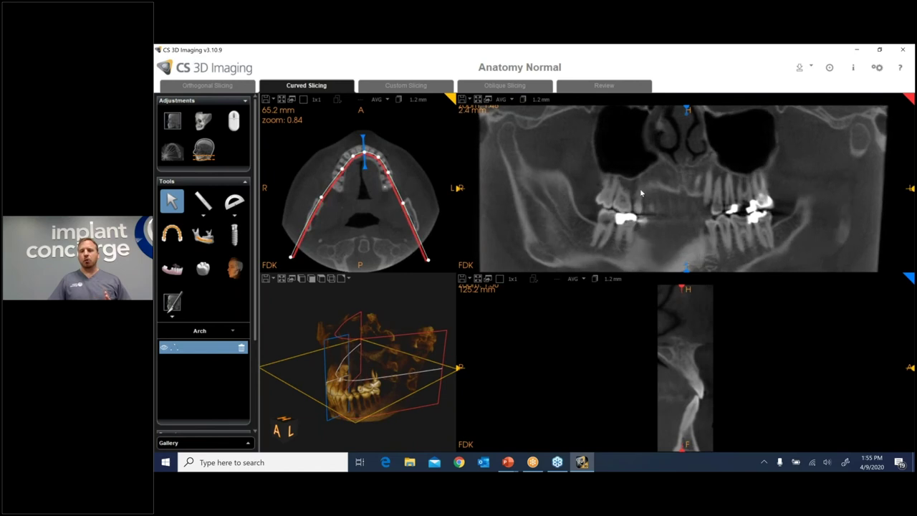
{"action": "scroll", "coordinate": [642, 192], "scroll_direction": "up", "scroll_amount": 10}
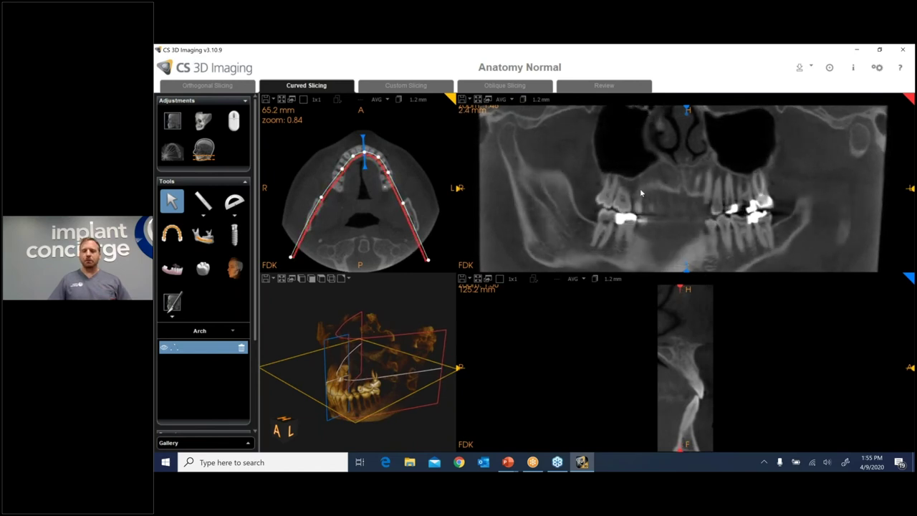
{"action": "left_click", "coordinate": [528, 99]}
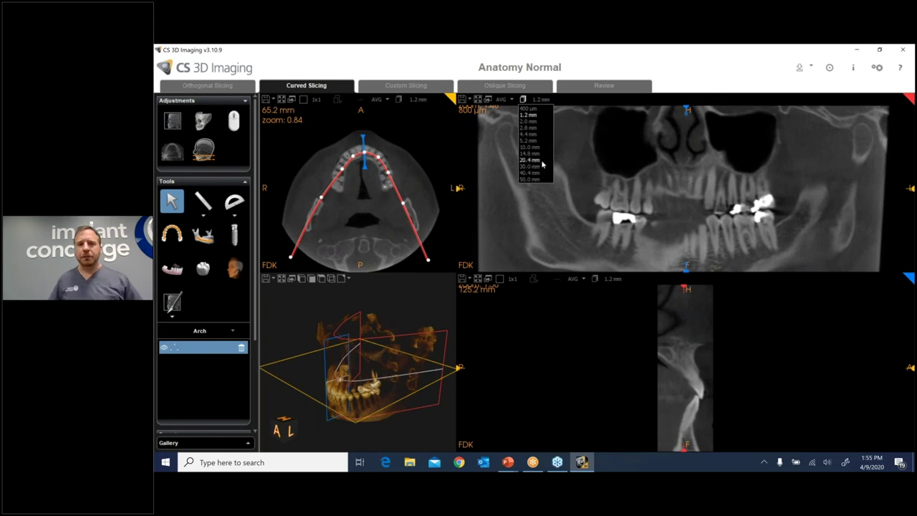
{"action": "left_click", "coordinate": [541, 165]}
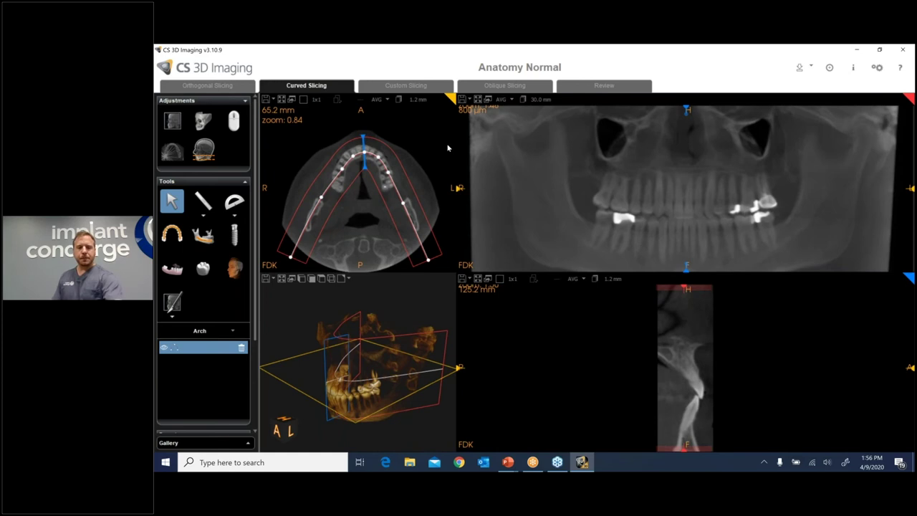
{"action": "key", "text": "alt+Tab"}
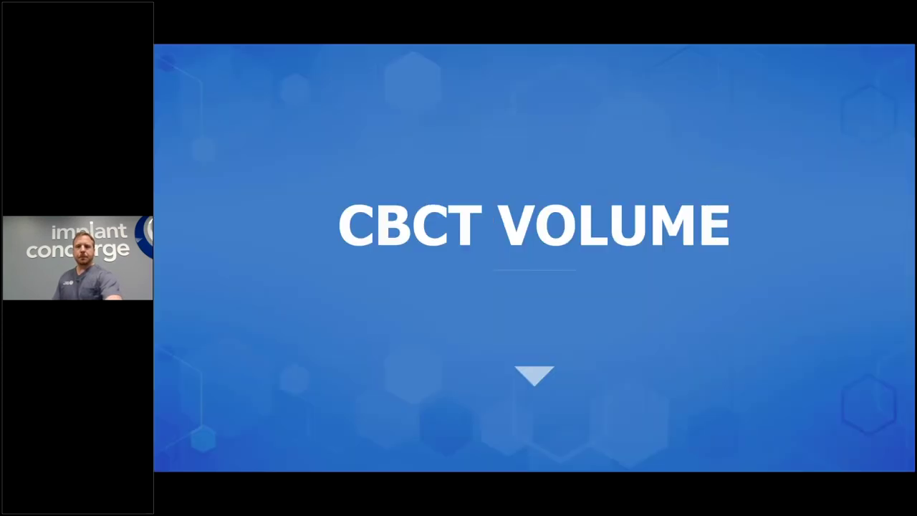
{"action": "key", "text": "alt+Tab"}
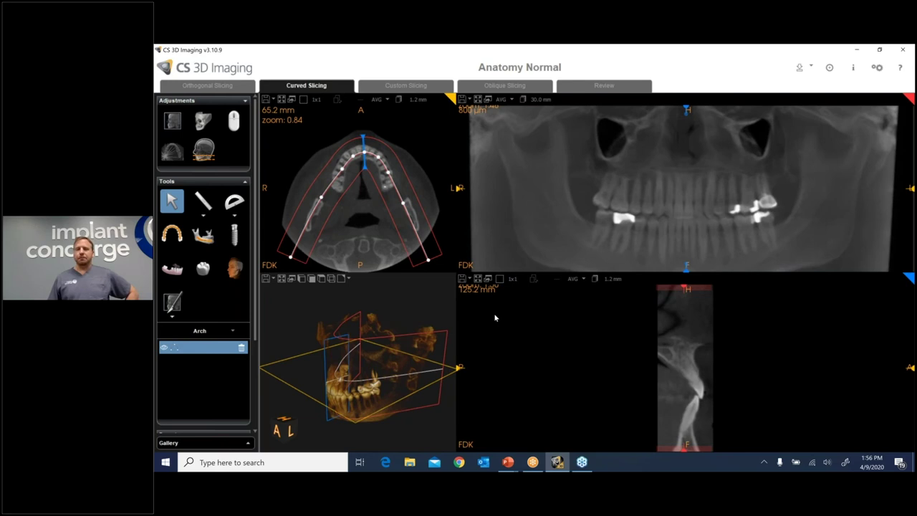
Return to orthogonal slicing and move the axial slice to about 74.8 mm
{"action": "left_click", "coordinate": [211, 89]}
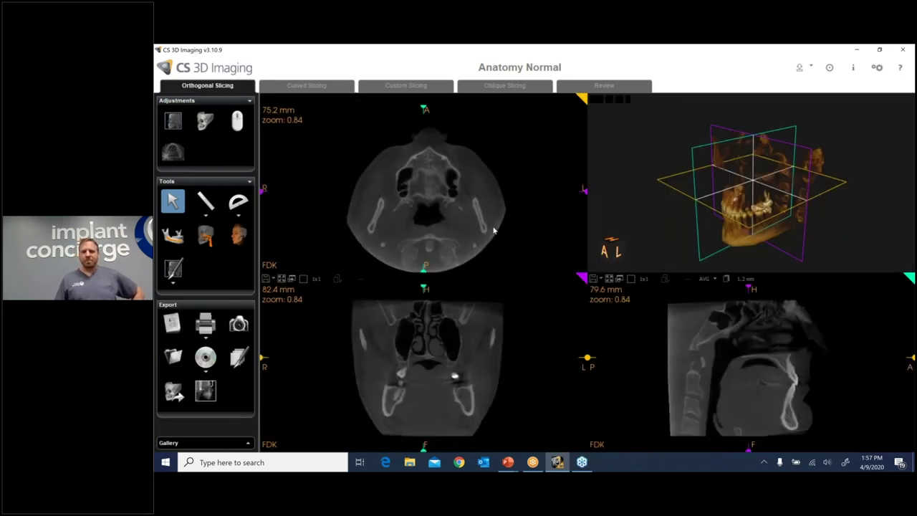
{"action": "scroll", "coordinate": [495, 233], "scroll_direction": "up", "scroll_amount": 2}
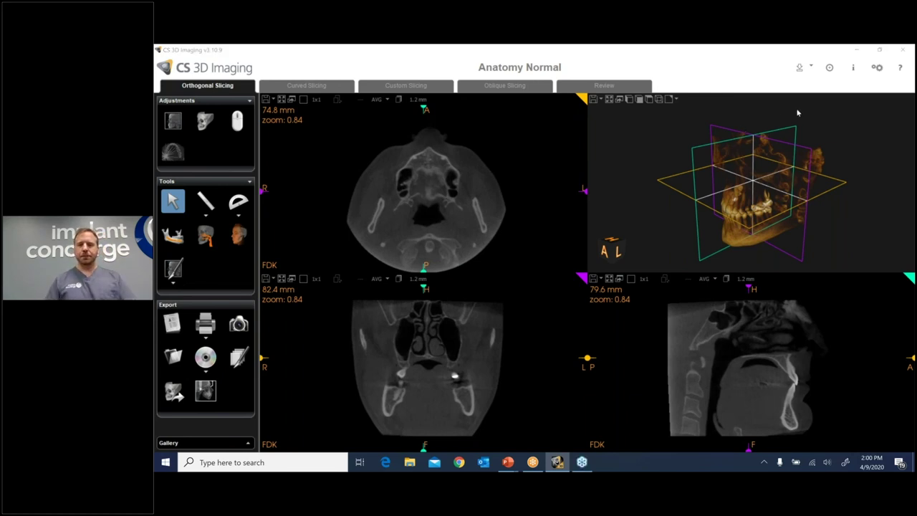
{"action": "key", "text": "alt+Tab"}
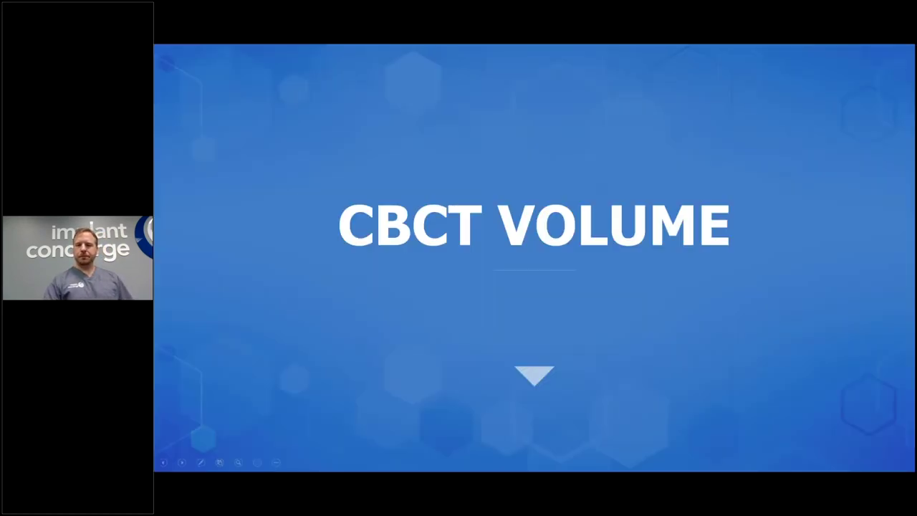
{"action": "key", "text": "Right"}
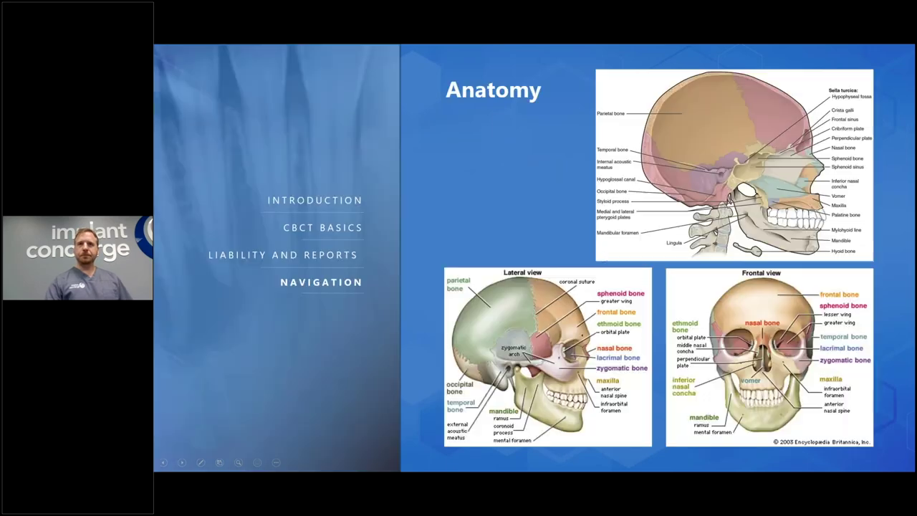
{"action": "key", "text": "Right"}
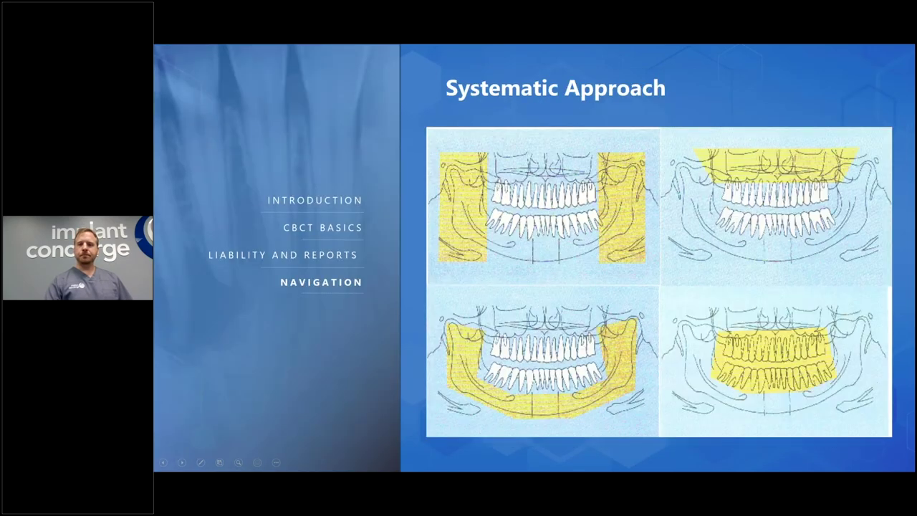
{"action": "key", "text": "Right"}
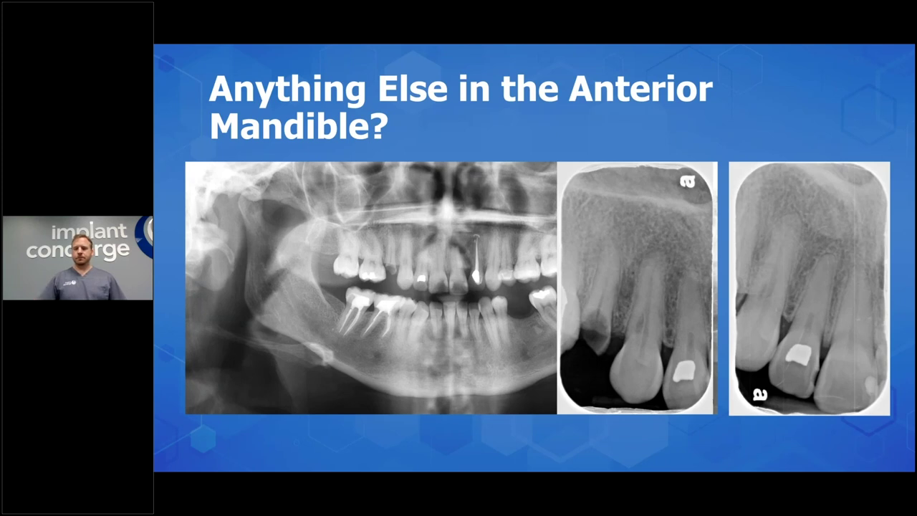
{"action": "key", "text": "Right"}
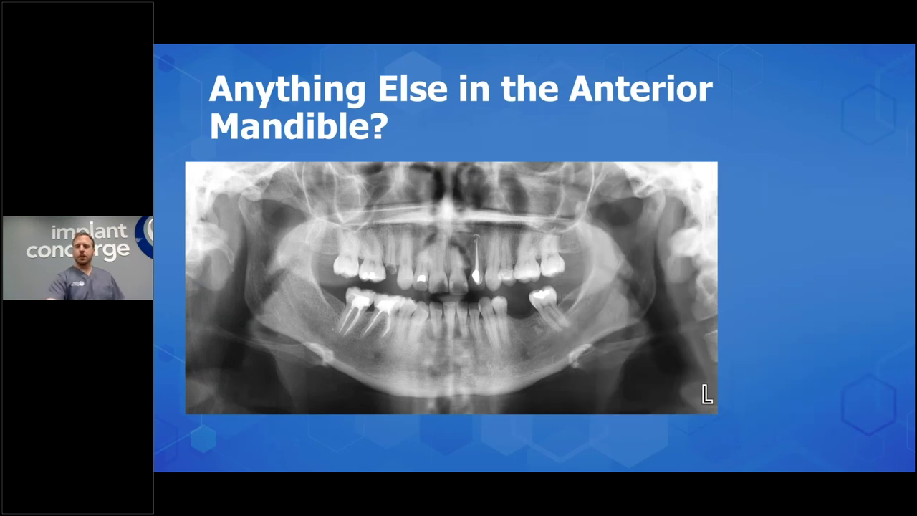
{"action": "key", "text": "Right"}
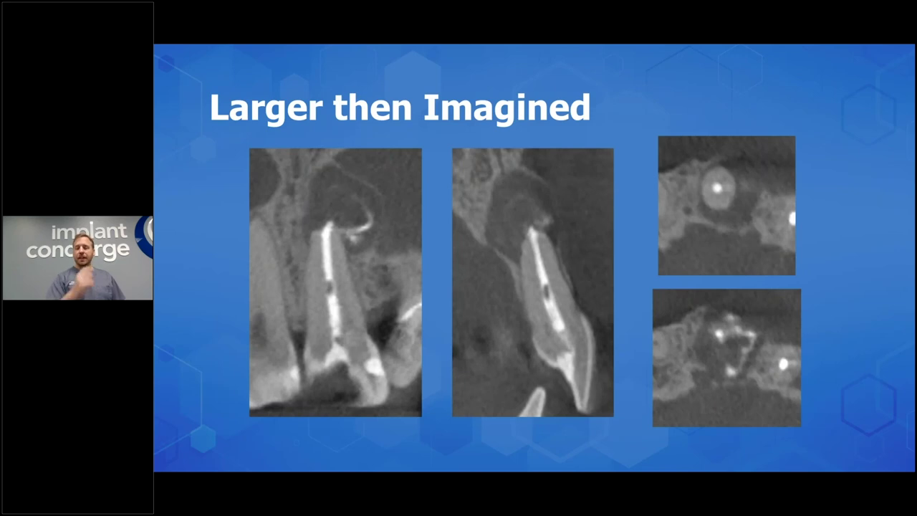
{"action": "key", "text": "Right"}
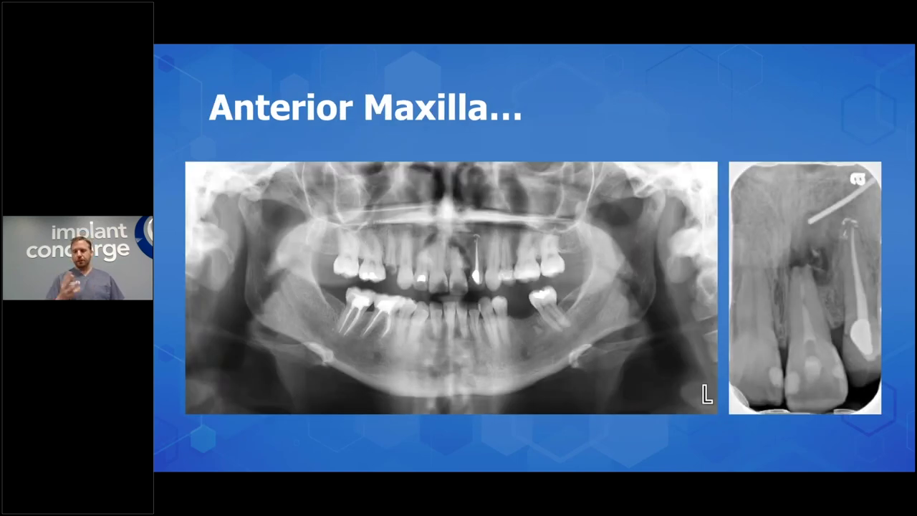
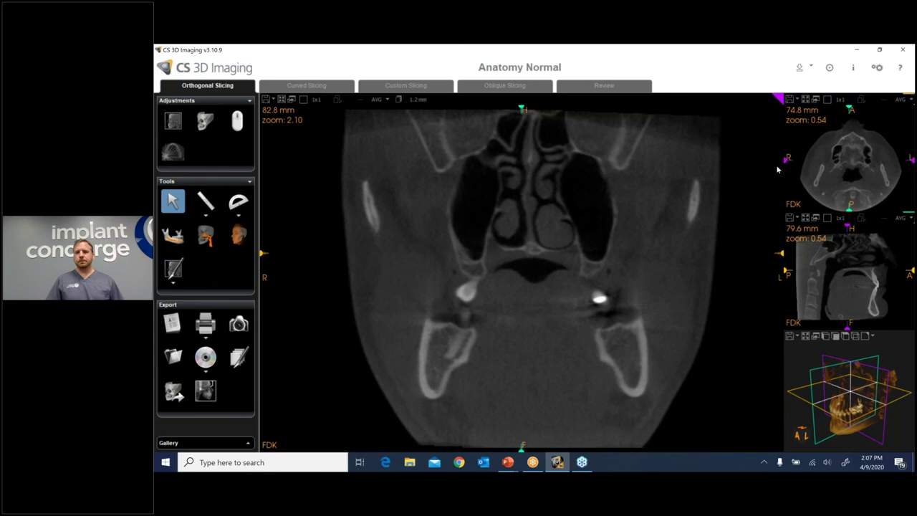
Move the enlarged coronal view back to about 148 mm and examine the cervical spine in slices forward to about 144 mm
{"action": "left_click_drag", "start_coordinate": [787, 162], "coordinate": [800, 205]}
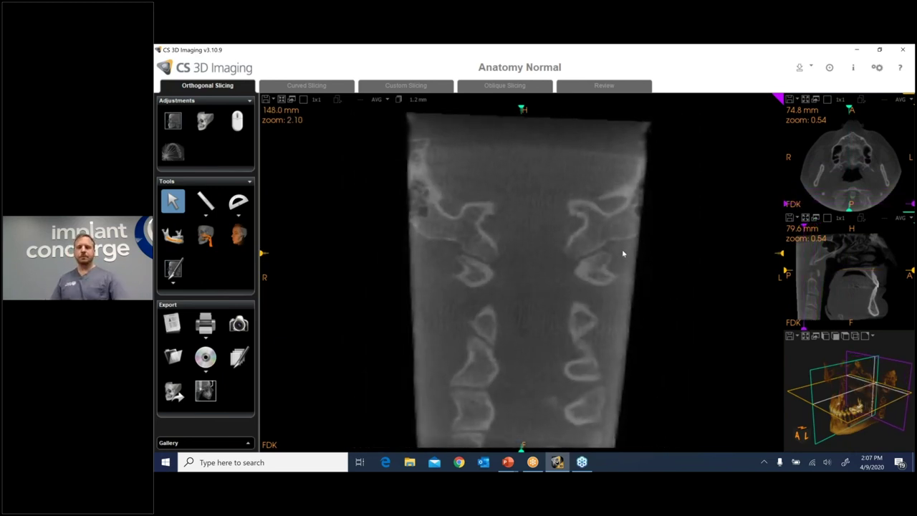
{"action": "scroll", "coordinate": [620, 250], "scroll_direction": "down", "scroll_amount": 2}
{"action": "scroll", "coordinate": [552, 248], "scroll_direction": "down", "scroll_amount": 1}
{"action": "scroll", "coordinate": [570, 254], "scroll_direction": "down", "scroll_amount": 2}
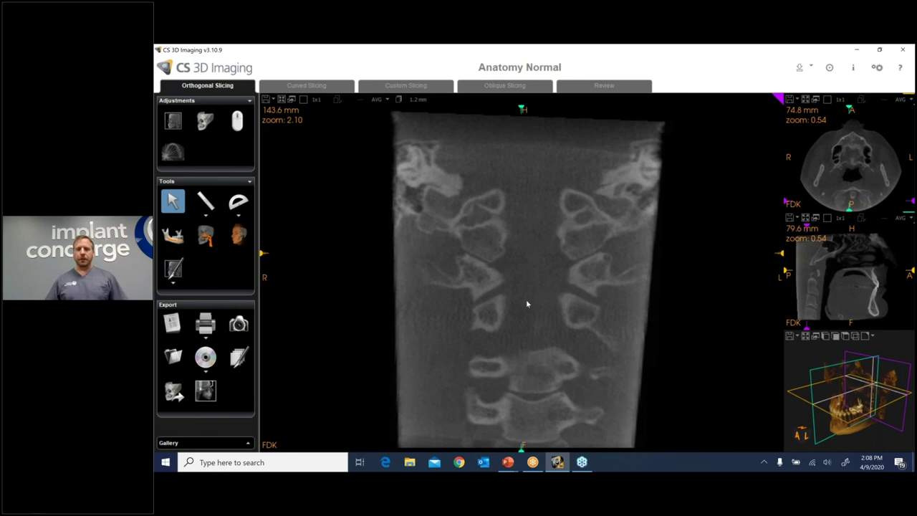
{"action": "scroll", "coordinate": [530, 305], "scroll_direction": "down", "scroll_amount": 2}
{"action": "scroll", "coordinate": [534, 305], "scroll_direction": "down", "scroll_amount": 10}
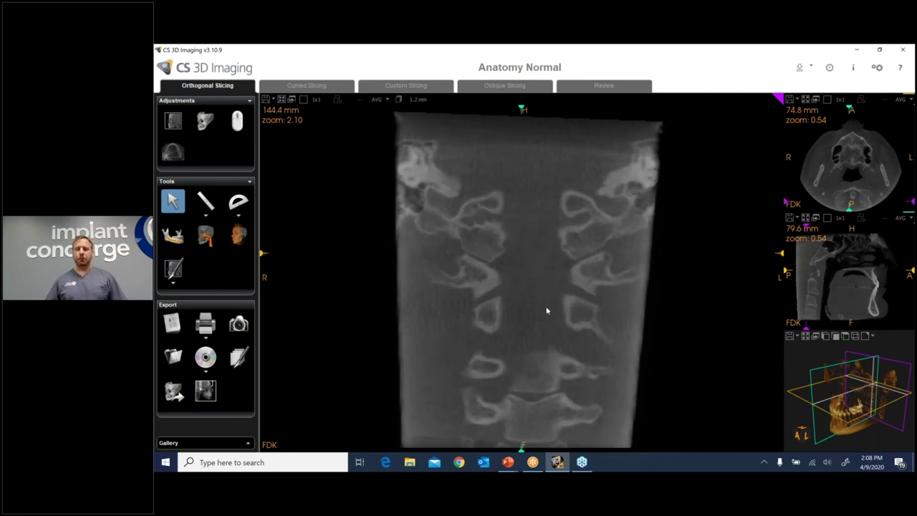
{"action": "scroll", "coordinate": [546, 305], "scroll_direction": "down", "scroll_amount": 20}
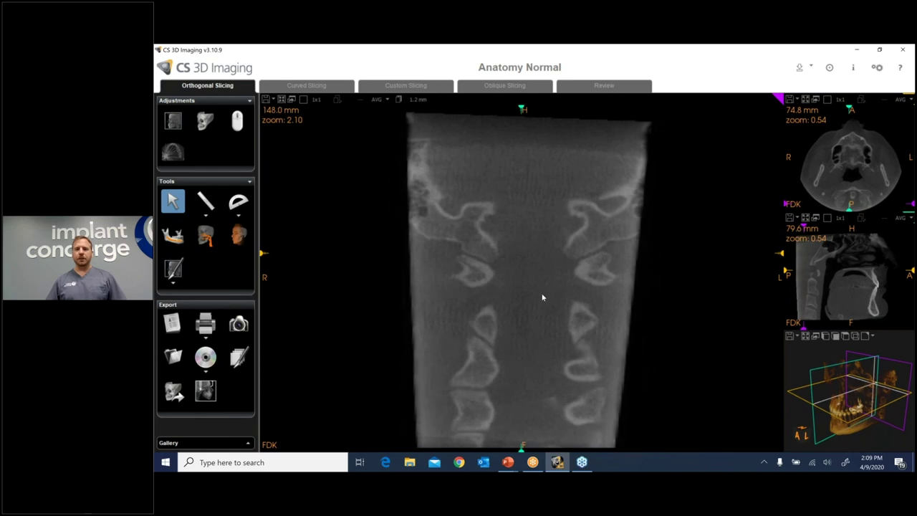
Examine the spinal canal, skull base and cervical vertebrae in coronal slices between about 142 and 150 mm
{"action": "scroll", "coordinate": [545, 297], "scroll_direction": "up", "scroll_amount": 12}
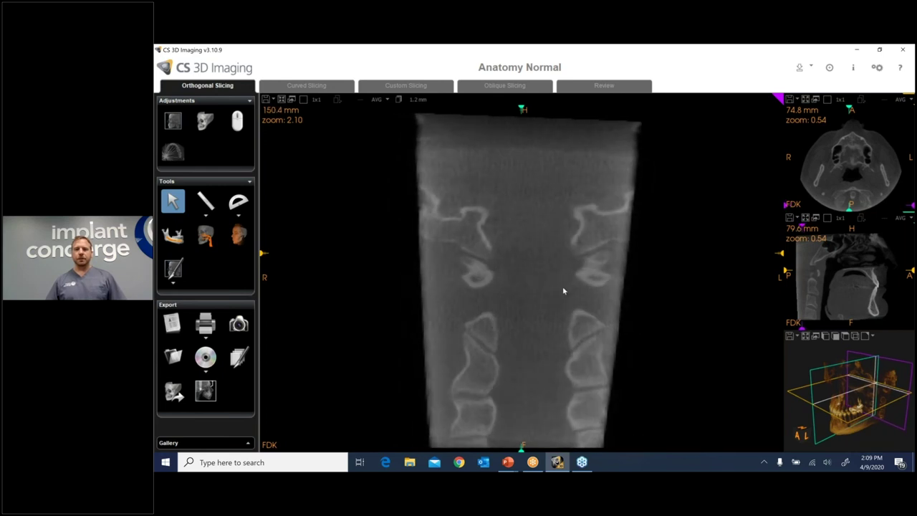
{"action": "scroll", "coordinate": [568, 291], "scroll_direction": "up", "scroll_amount": 20}
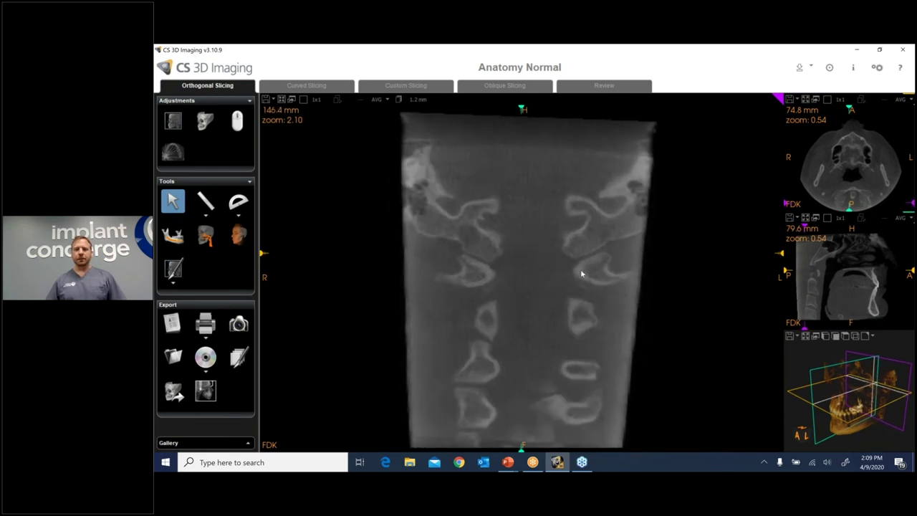
{"action": "scroll", "coordinate": [582, 279], "scroll_direction": "up", "scroll_amount": 20}
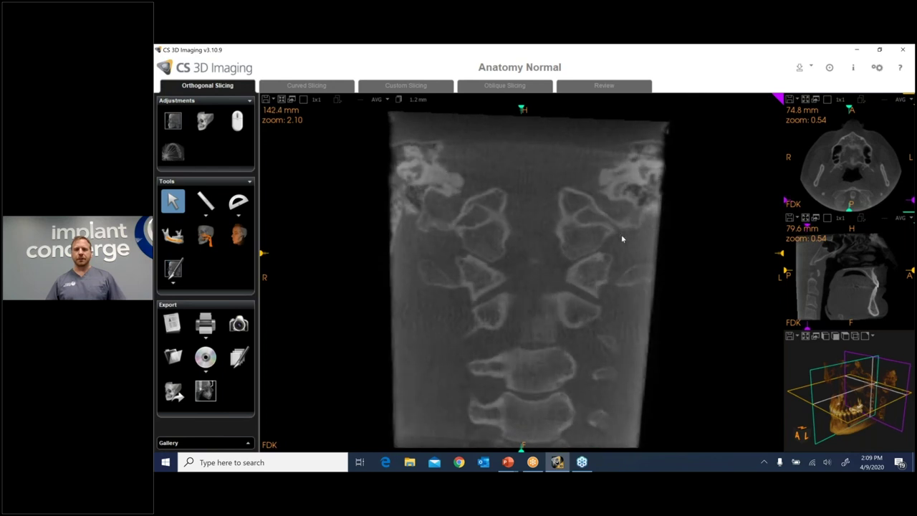
{"action": "scroll", "coordinate": [564, 227], "scroll_direction": "down", "scroll_amount": 8}
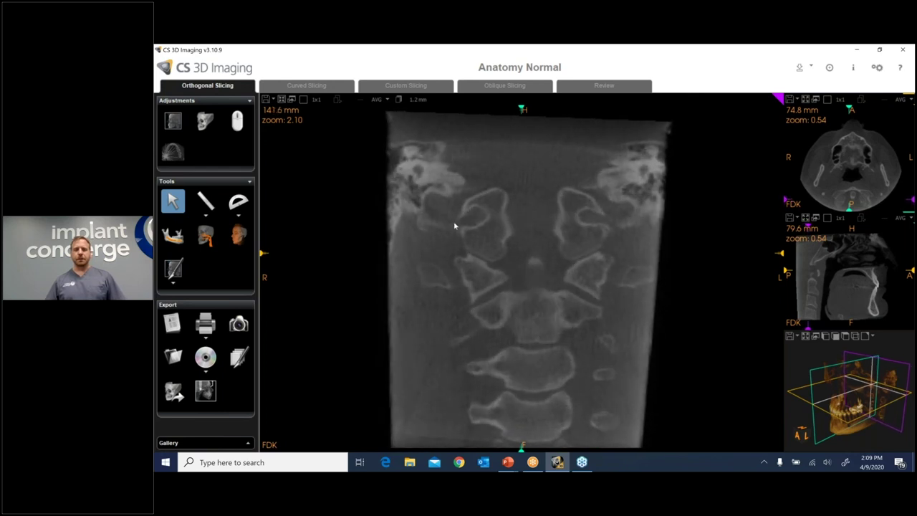
{"action": "scroll", "coordinate": [529, 271], "scroll_direction": "down", "scroll_amount": 16}
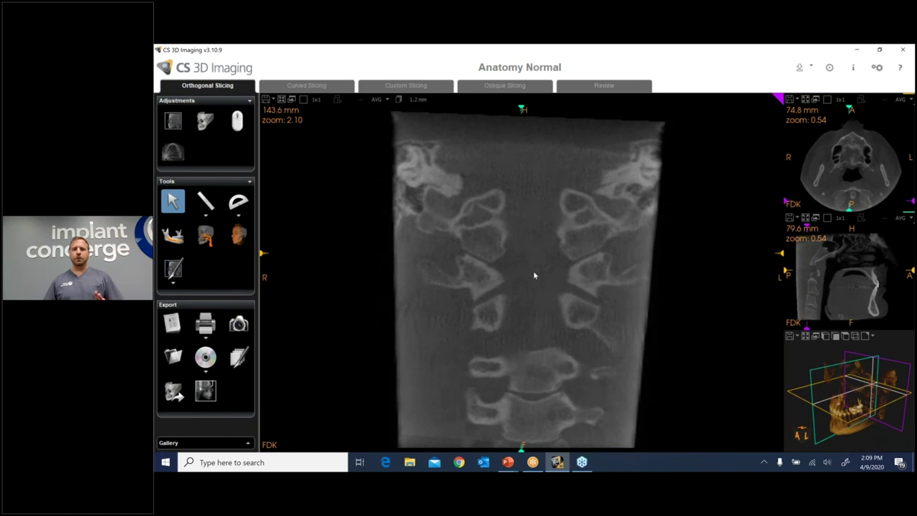
{"action": "scroll", "coordinate": [557, 310], "scroll_direction": "down", "scroll_amount": 14}
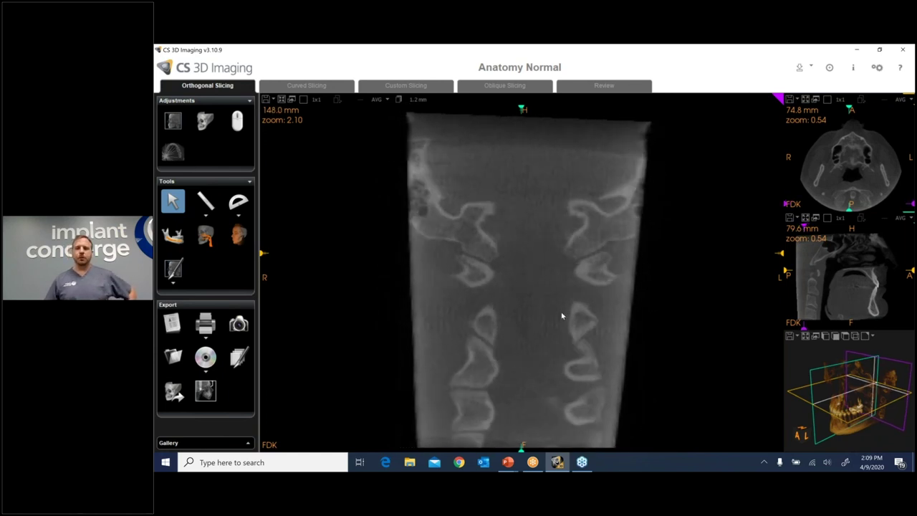
{"action": "scroll", "coordinate": [539, 310], "scroll_direction": "down", "scroll_amount": 8}
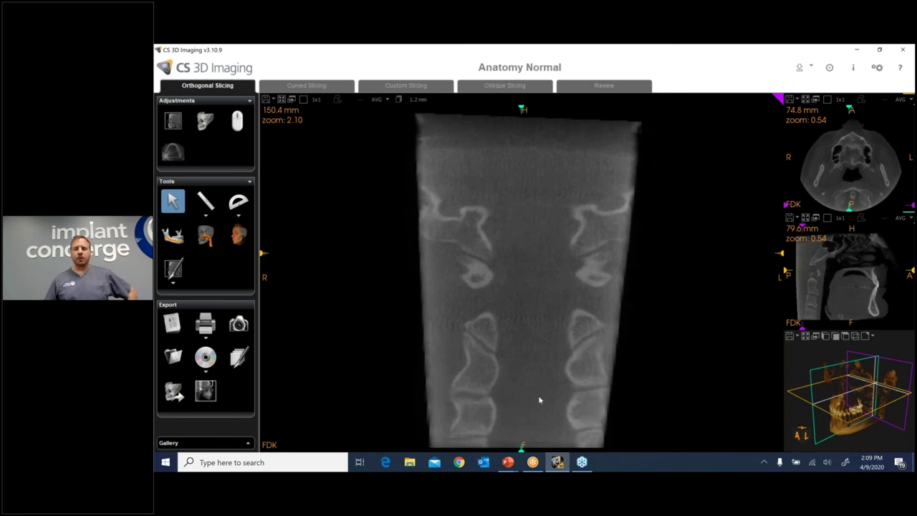
Step the coronal slices forward from the spinal canal to the dens of the second vertebra at about 135 mm
{"action": "scroll", "coordinate": [536, 398], "scroll_direction": "down", "scroll_amount": 20}
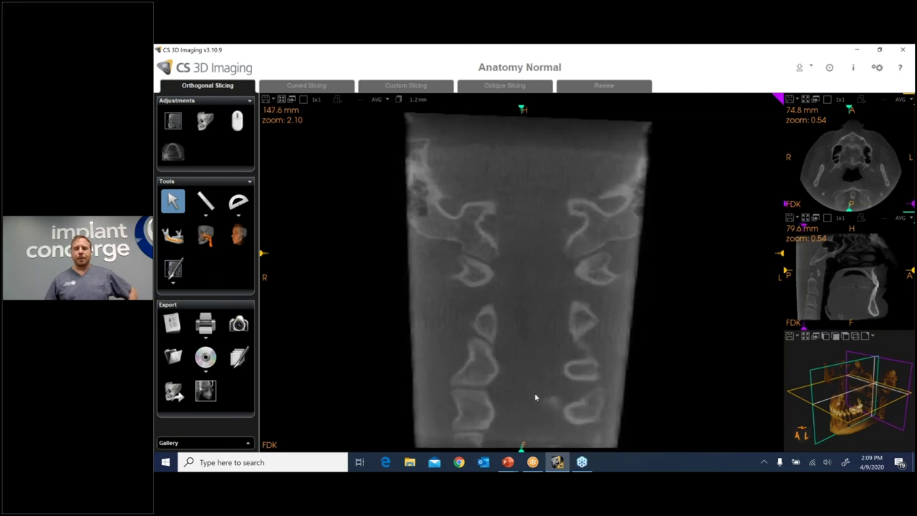
{"action": "scroll", "coordinate": [535, 394], "scroll_direction": "down", "scroll_amount": 12}
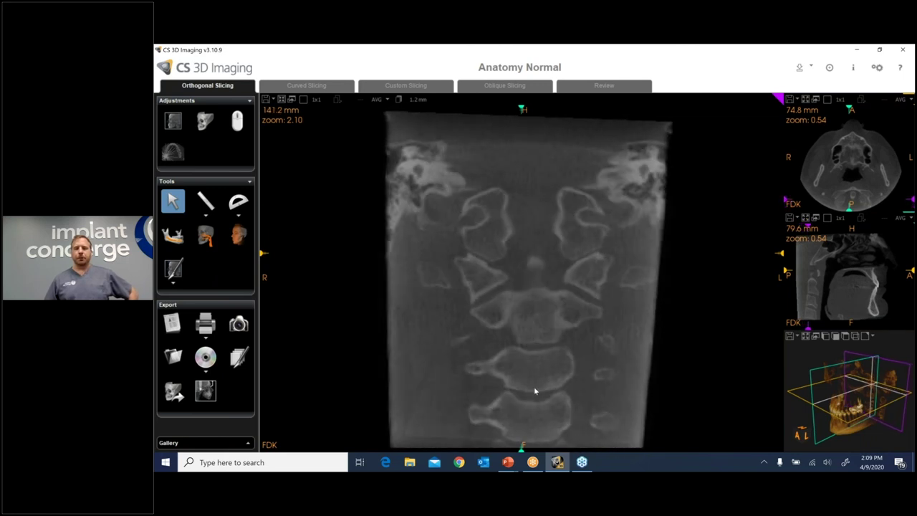
{"action": "scroll", "coordinate": [537, 266], "scroll_direction": "down", "scroll_amount": 6}
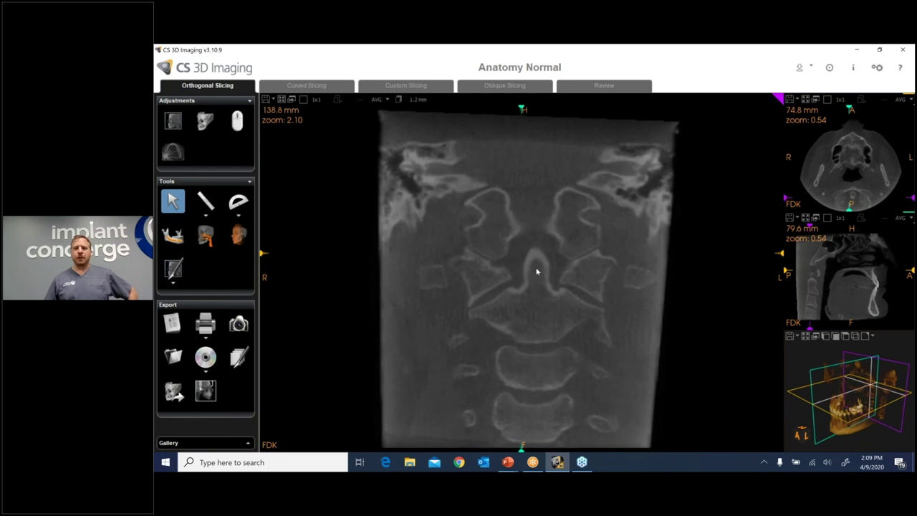
{"action": "scroll", "coordinate": [542, 286], "scroll_direction": "down", "scroll_amount": 2}
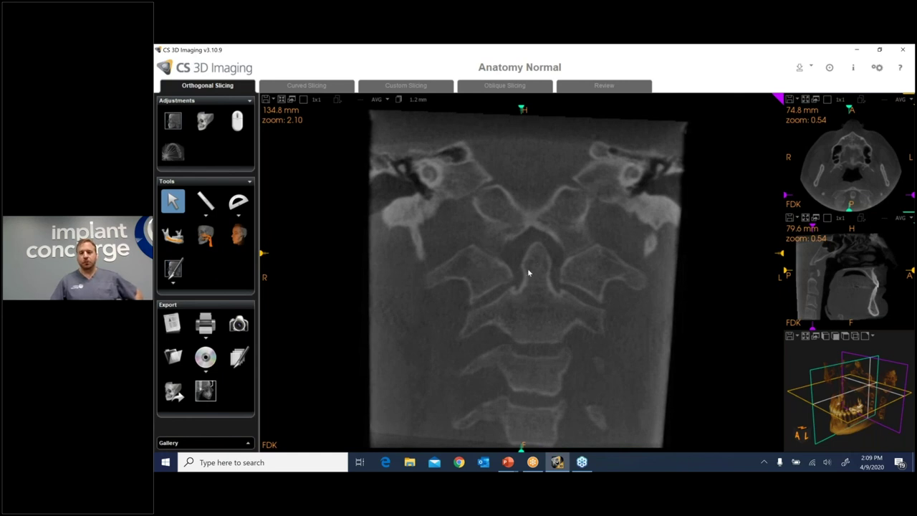
Advance the coronal slice to about 128 mm and examine the styloid processes and the area below the skull base
{"action": "scroll", "coordinate": [527, 269], "scroll_direction": "down", "scroll_amount": 5}
{"action": "scroll", "coordinate": [527, 274], "scroll_direction": "down", "scroll_amount": 3}
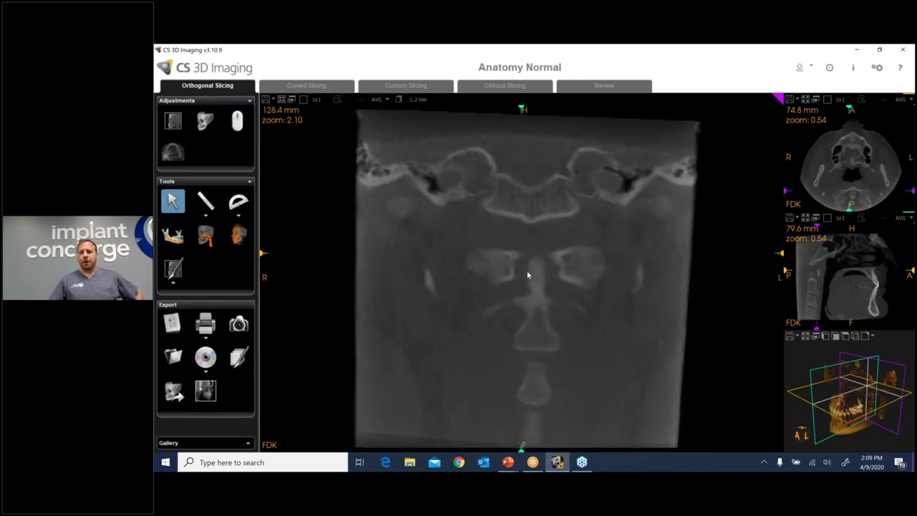
{"action": "scroll", "coordinate": [528, 274], "scroll_direction": "down", "scroll_amount": 1}
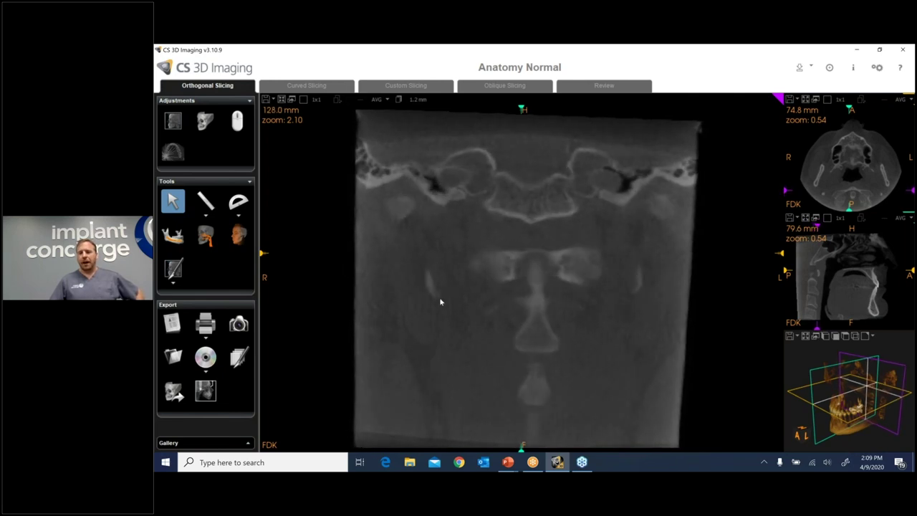
{"action": "scroll", "coordinate": [440, 301], "scroll_direction": "up", "scroll_amount": 1}
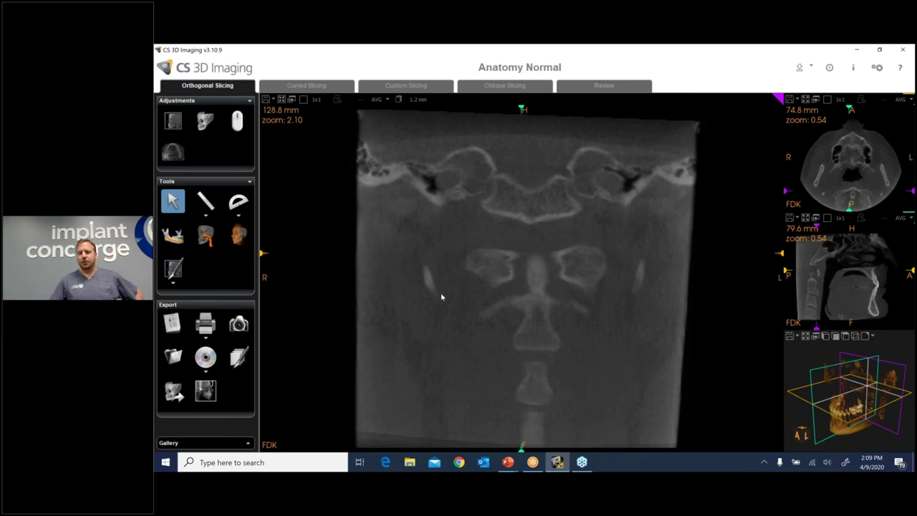
{"action": "scroll", "coordinate": [441, 294], "scroll_direction": "down", "scroll_amount": 2}
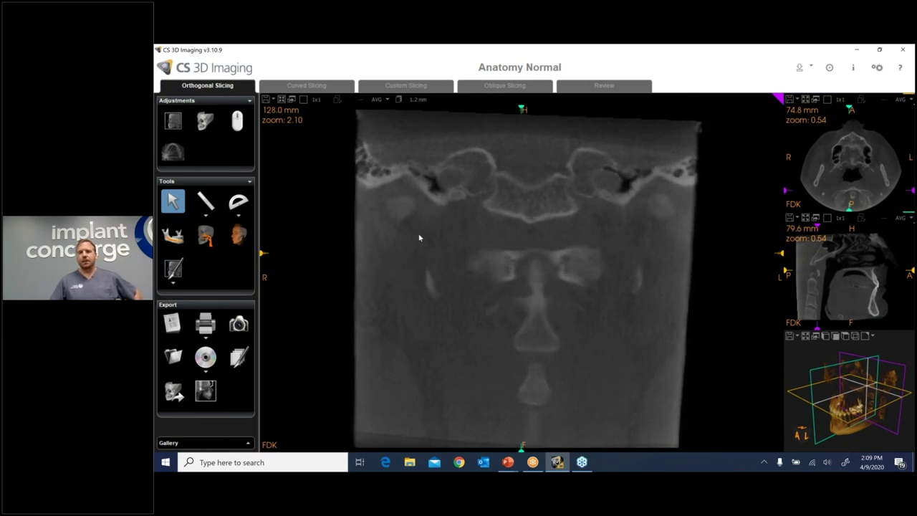
Examine both mandibular condyles in the enlarged coronal view, stepping between about 124 and 122 mm
{"action": "scroll", "coordinate": [420, 237], "scroll_direction": "down", "scroll_amount": 10}
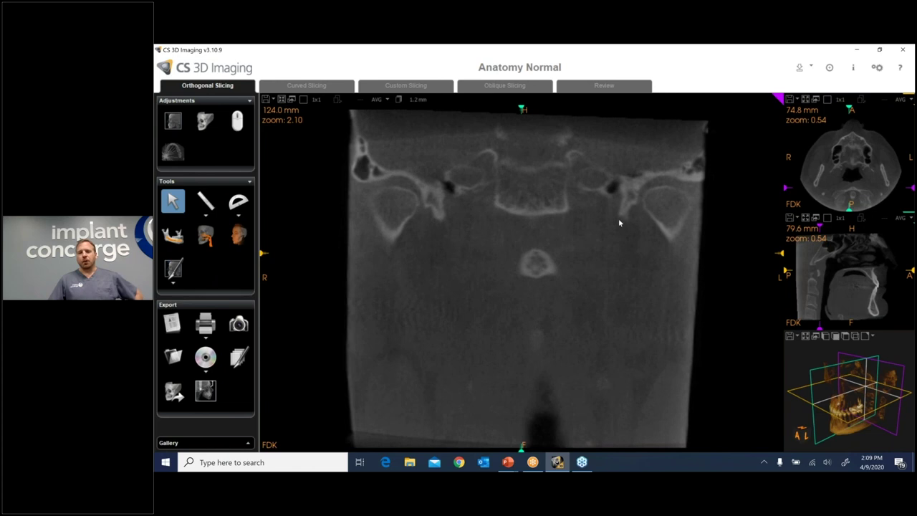
{"action": "scroll", "coordinate": [654, 225], "scroll_direction": "down", "scroll_amount": 3}
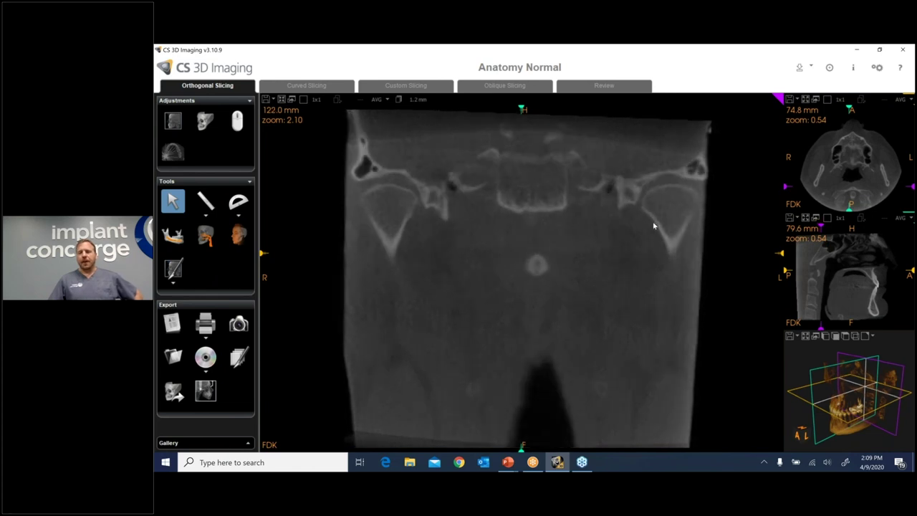
{"action": "scroll", "coordinate": [651, 226], "scroll_direction": "up", "scroll_amount": 3}
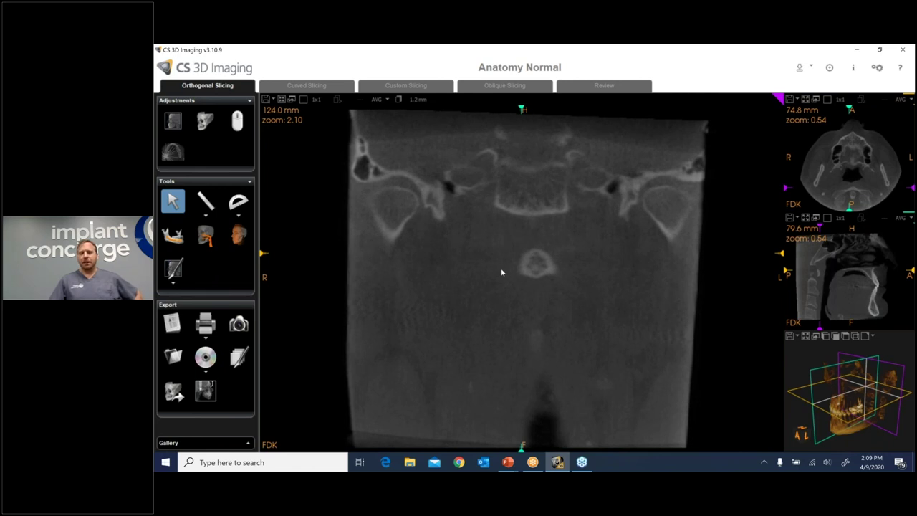
Set up custom TMJ slicing across both condyles on the axial slice at about 90.8 mm
{"action": "left_click", "coordinate": [409, 87]}
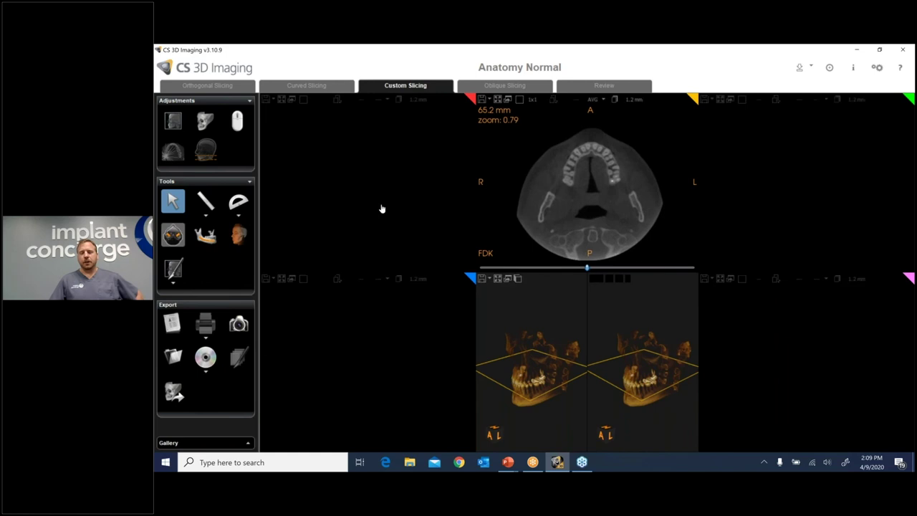
{"action": "left_click_drag", "start_coordinate": [587, 268], "coordinate": [629, 276]}
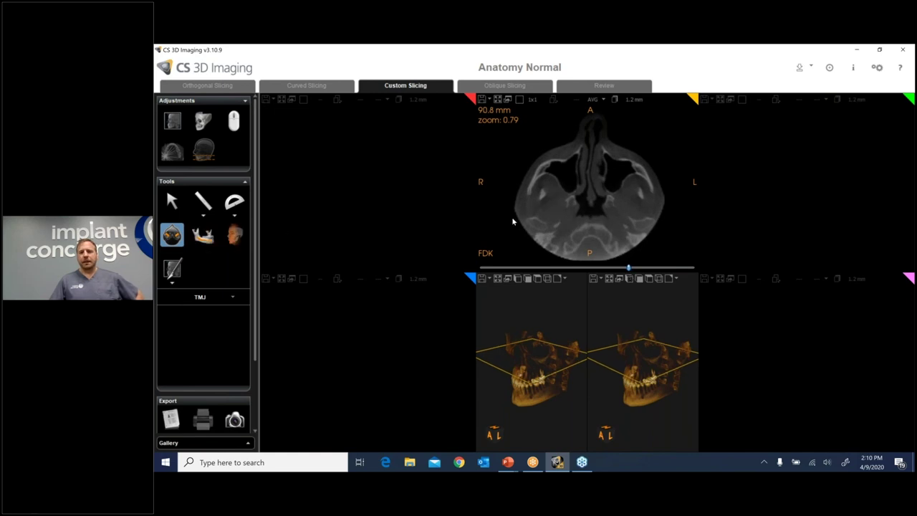
{"action": "mouse_move", "coordinate": [509, 223]}
{"action": "left_mouse_down"}
{"action": "mouse_move", "coordinate": [565, 247]}
{"action": "mouse_move", "coordinate": [663, 225]}
{"action": "mouse_move", "coordinate": [660, 233]}
{"action": "left_mouse_up"}
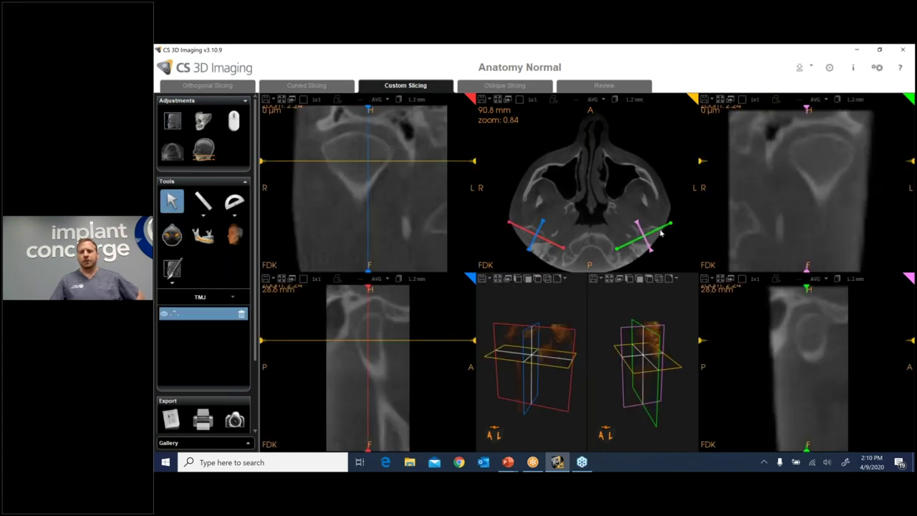
Show the lateral cross-sections of both condyles in a 1x3 layout
{"action": "left_click", "coordinate": [303, 280]}
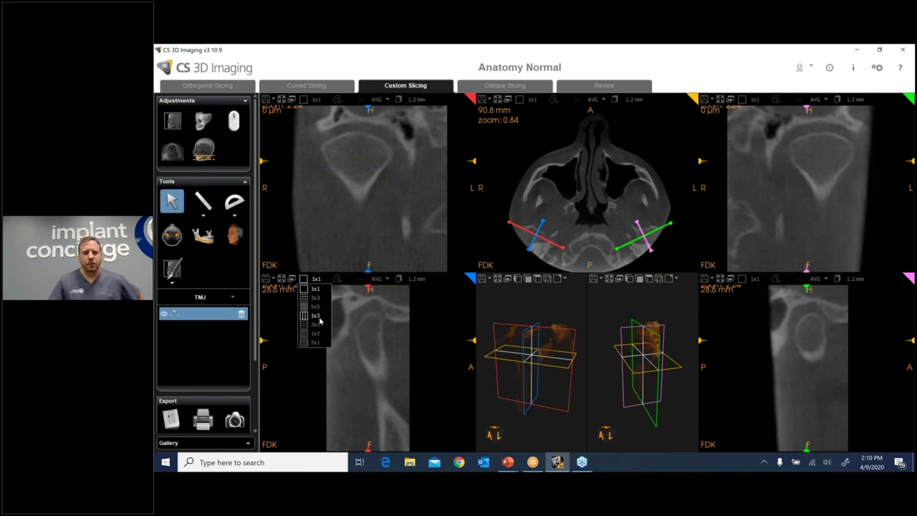
{"action": "left_click", "coordinate": [316, 316]}
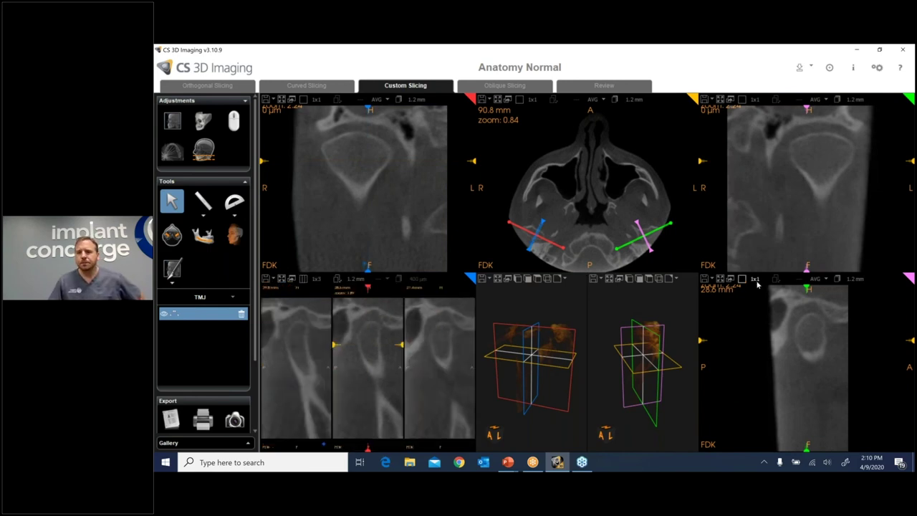
{"action": "left_click", "coordinate": [756, 280]}
{"action": "left_click", "coordinate": [756, 318]}
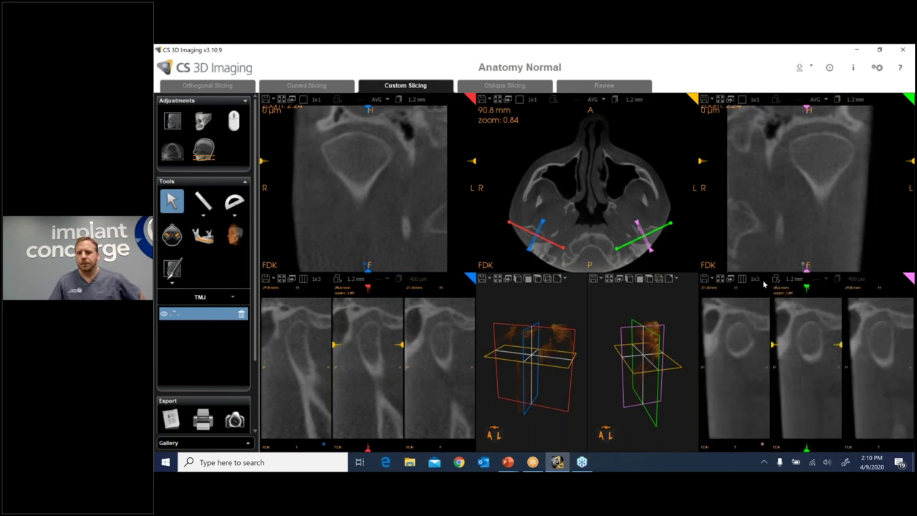
Set the slice spacing of both condyle cross-section series to 6.0 mm and shift the left-side slices across the joint
{"action": "left_click", "coordinate": [788, 279]}
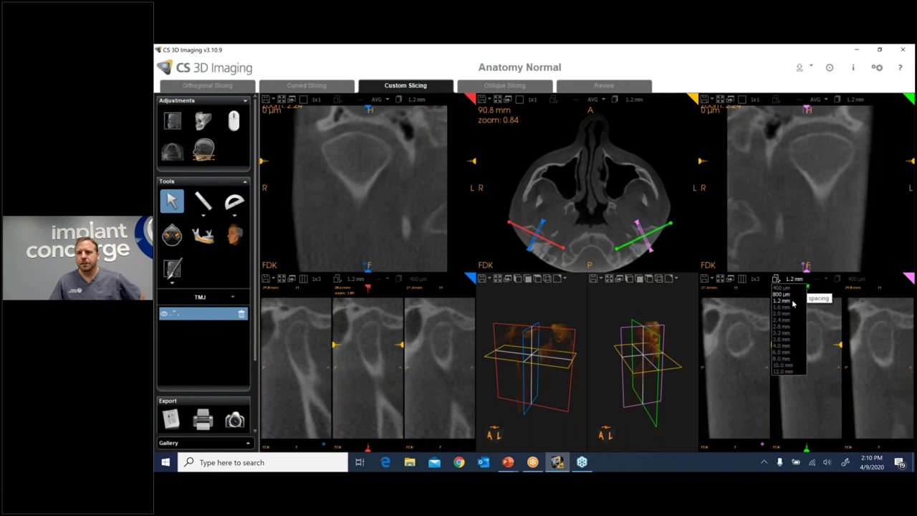
{"action": "left_click", "coordinate": [782, 352]}
{"action": "left_click", "coordinate": [356, 279]}
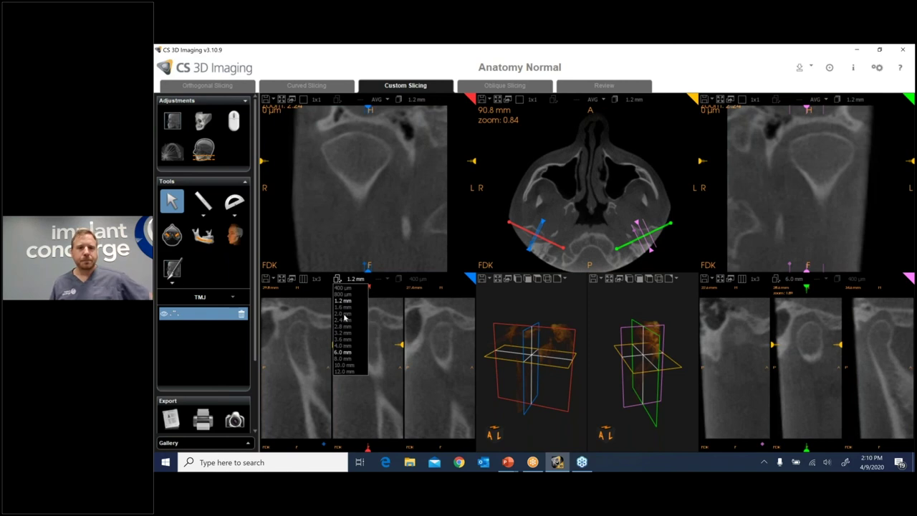
{"action": "left_click", "coordinate": [342, 352]}
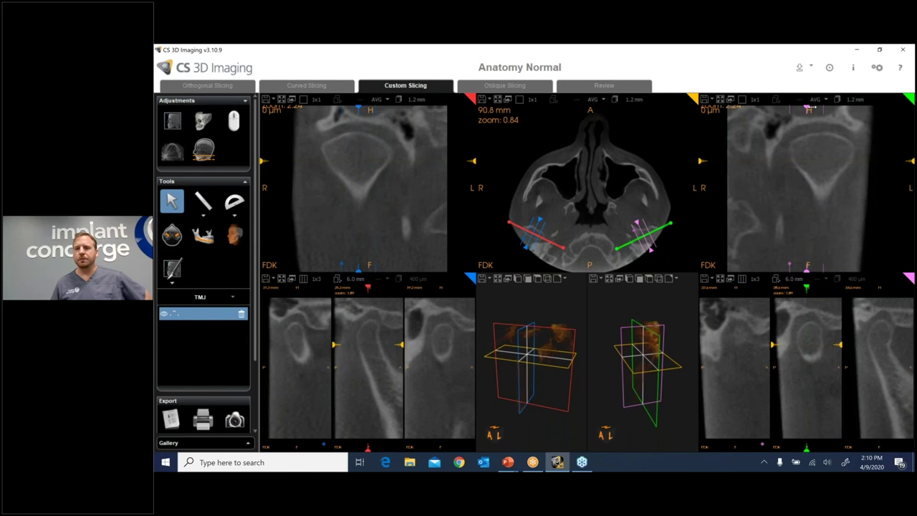
{"action": "left_click_drag", "start_coordinate": [809, 106], "coordinate": [825, 107]}
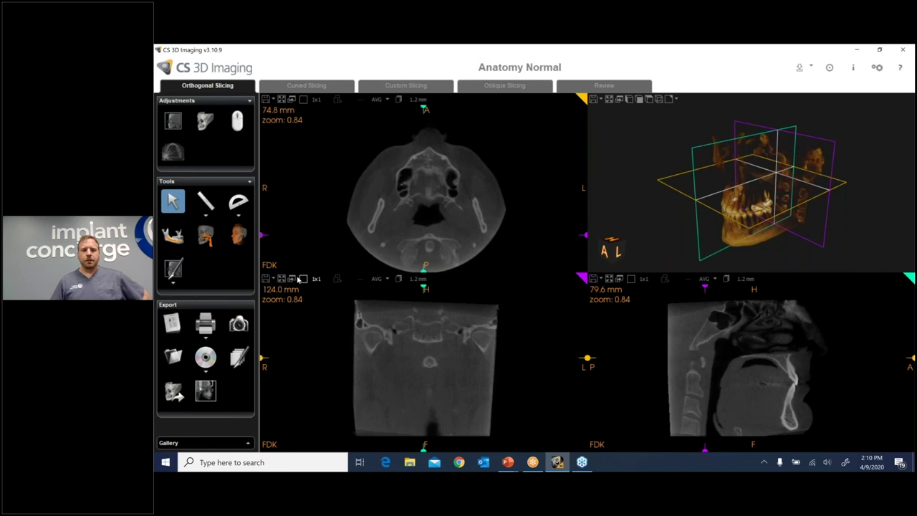
Return to orthogonal slicing with the coronal view enlarged and advance it to about 110 mm to examine the sphenoid sinus and airway
{"action": "left_click", "coordinate": [290, 279]}
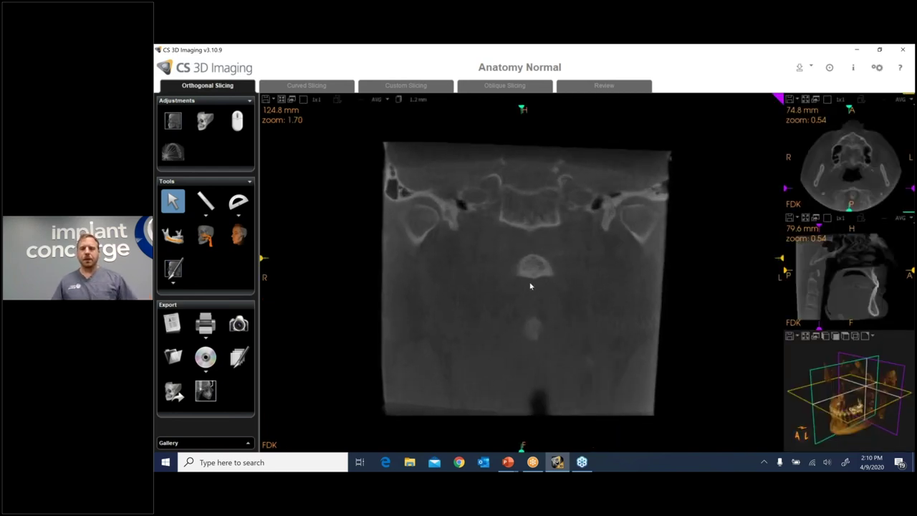
{"action": "scroll", "coordinate": [530, 285], "scroll_direction": "up", "scroll_amount": 3}
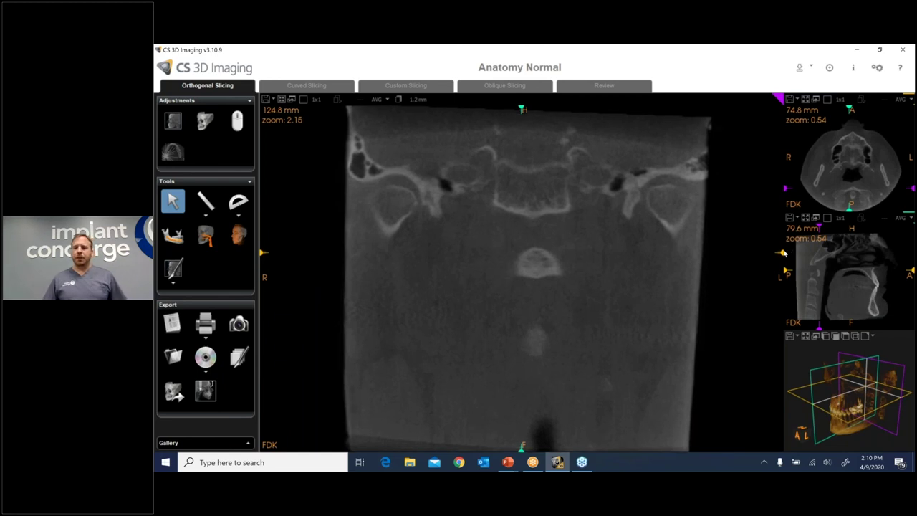
{"action": "left_click_drag", "start_coordinate": [780, 252], "coordinate": [781, 250]}
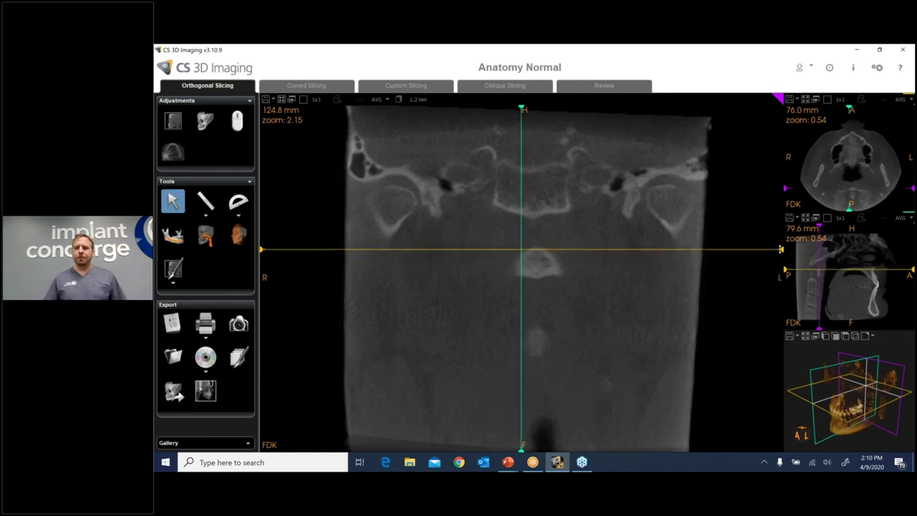
{"action": "left_click_drag", "start_coordinate": [786, 190], "coordinate": [785, 179]}
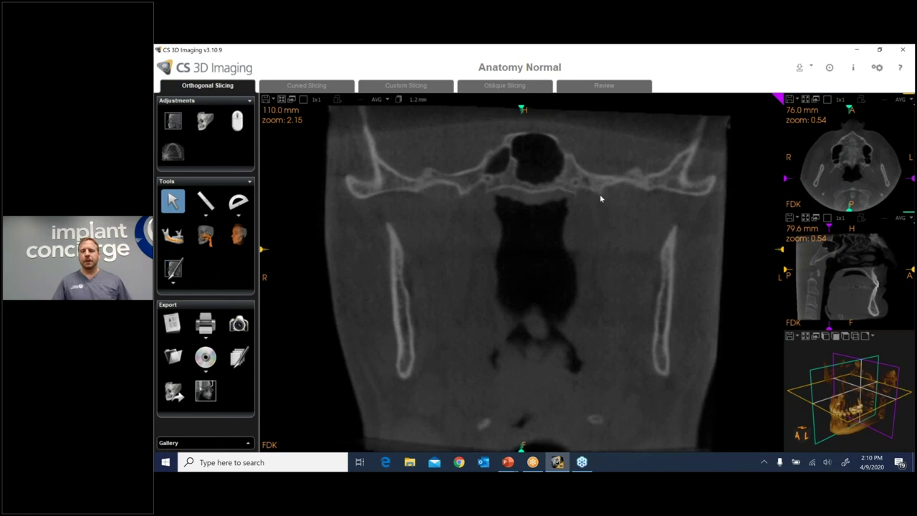
{"action": "scroll", "coordinate": [599, 194], "scroll_direction": "up", "scroll_amount": 2}
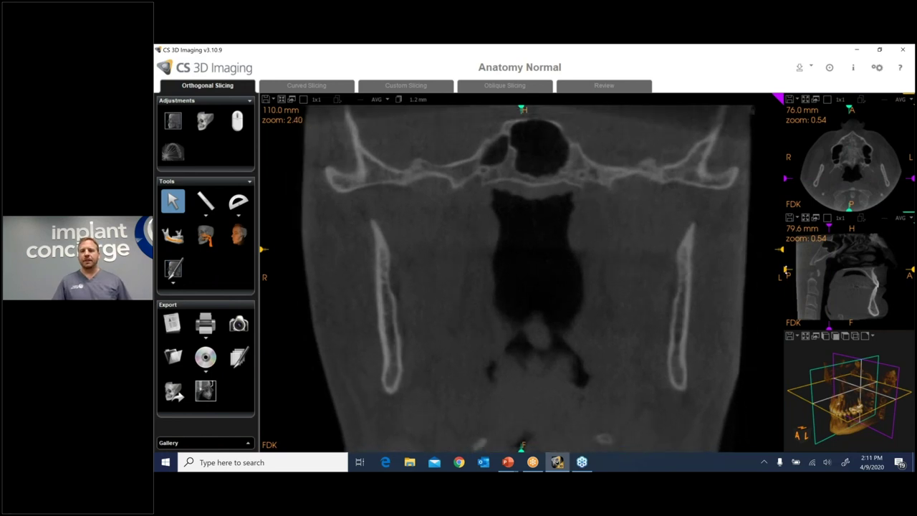
Advance the coronal slice from about 101 to 80 mm through the pterygoid plates and maxillary sinuses, with the axial plane lowered to about 2 mm
{"action": "left_click_drag", "start_coordinate": [786, 178], "coordinate": [786, 173]}
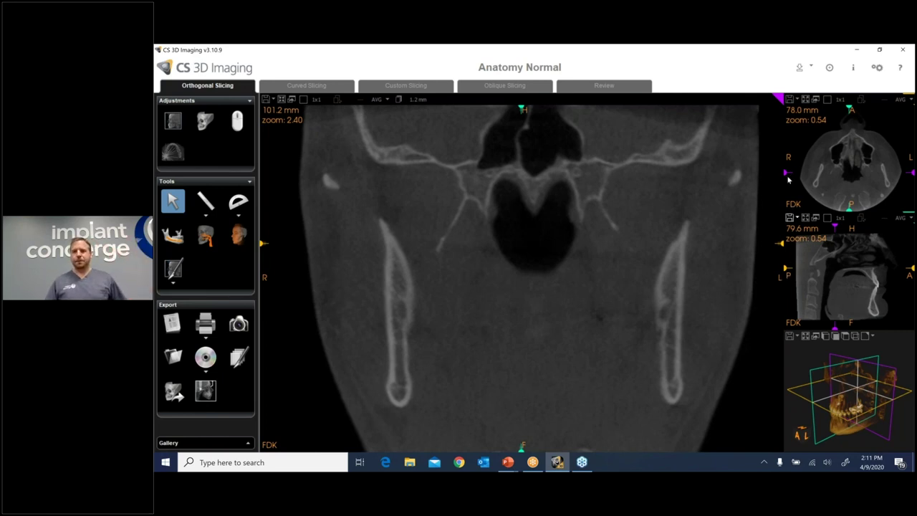
{"action": "left_click_drag", "start_coordinate": [787, 170], "coordinate": [787, 169]}
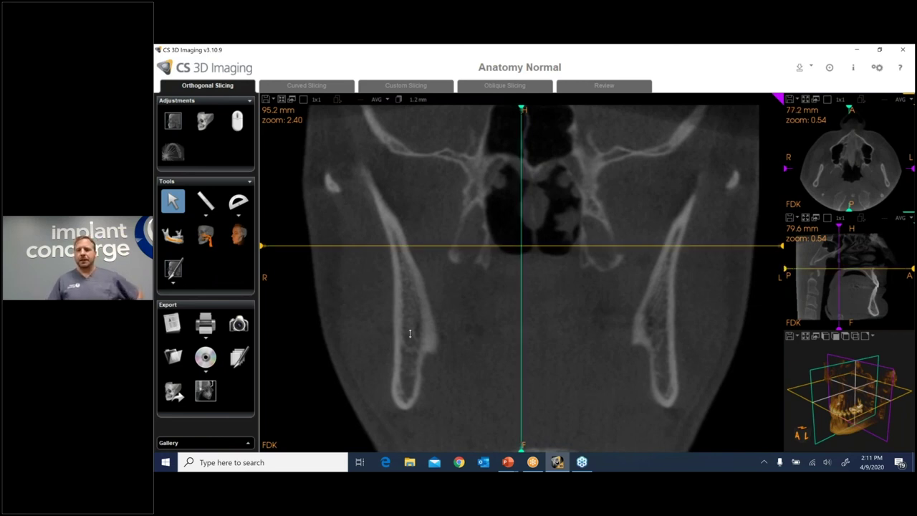
{"action": "scroll", "coordinate": [810, 165], "scroll_direction": "down", "scroll_amount": 10}
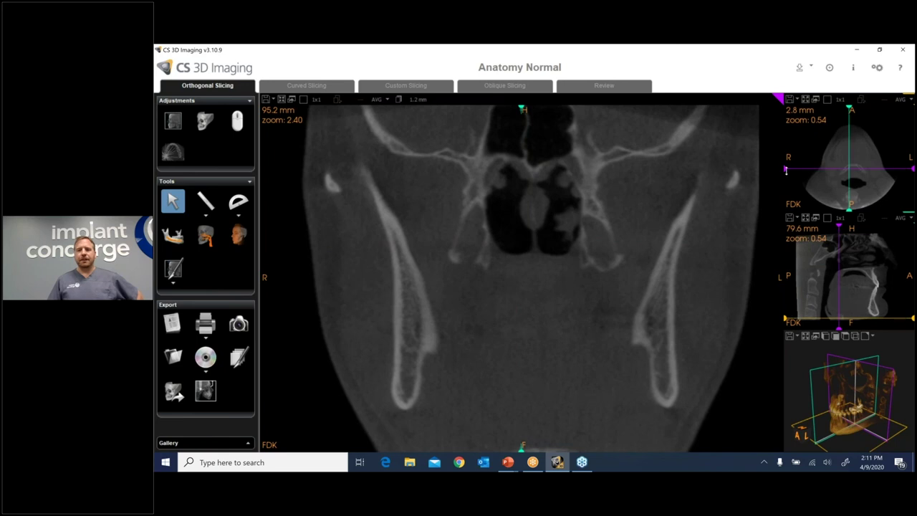
{"action": "mouse_move", "coordinate": [786, 169]}
{"action": "left_mouse_down"}
{"action": "mouse_move", "coordinate": [785, 186]}
{"action": "mouse_move", "coordinate": [776, 158]}
{"action": "left_mouse_up"}
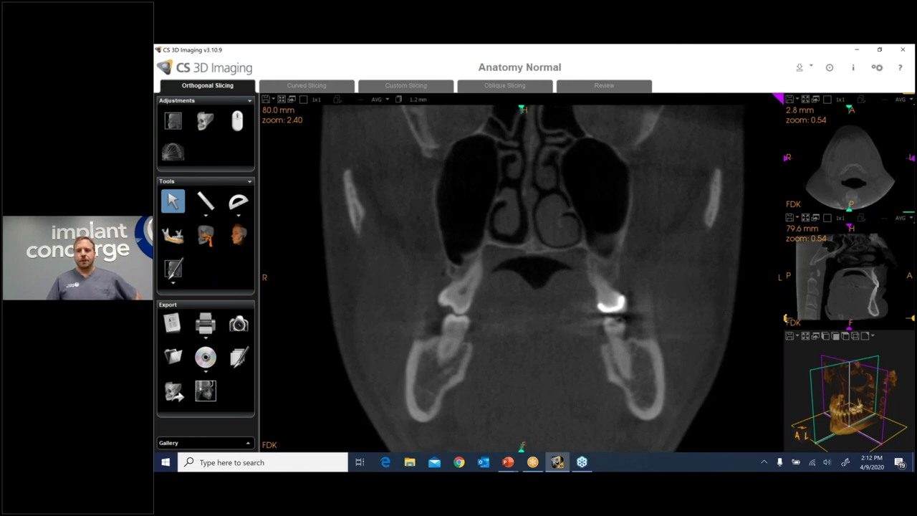
{"action": "scroll", "coordinate": [790, 161], "scroll_direction": "down", "scroll_amount": 1}
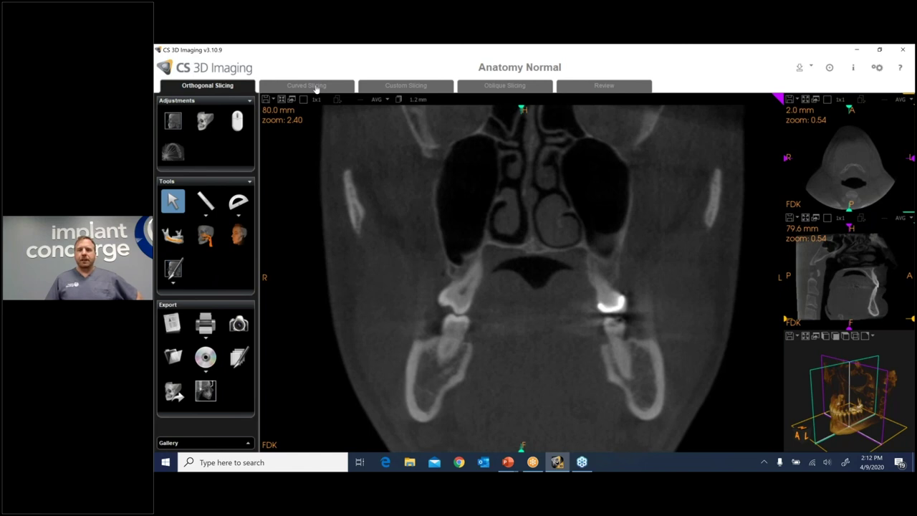
Extend the curved slicing region of interest up to the full height of the scan and enlarge the panoramic view
{"action": "left_click", "coordinate": [305, 86]}
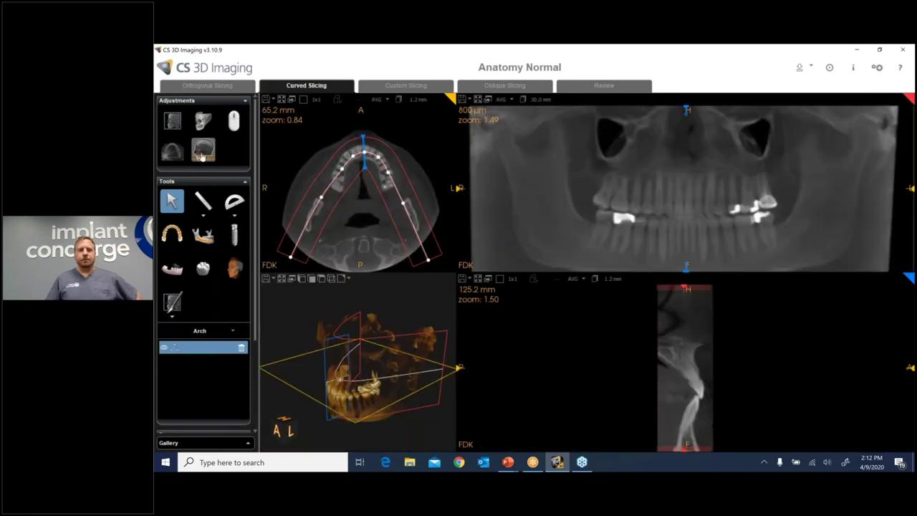
{"action": "left_click", "coordinate": [203, 151]}
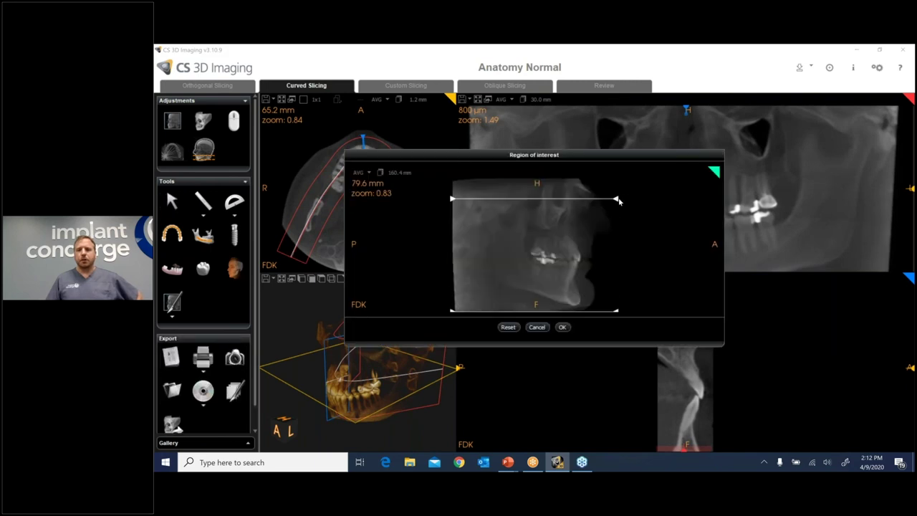
{"action": "left_click_drag", "start_coordinate": [616, 194], "coordinate": [616, 177]}
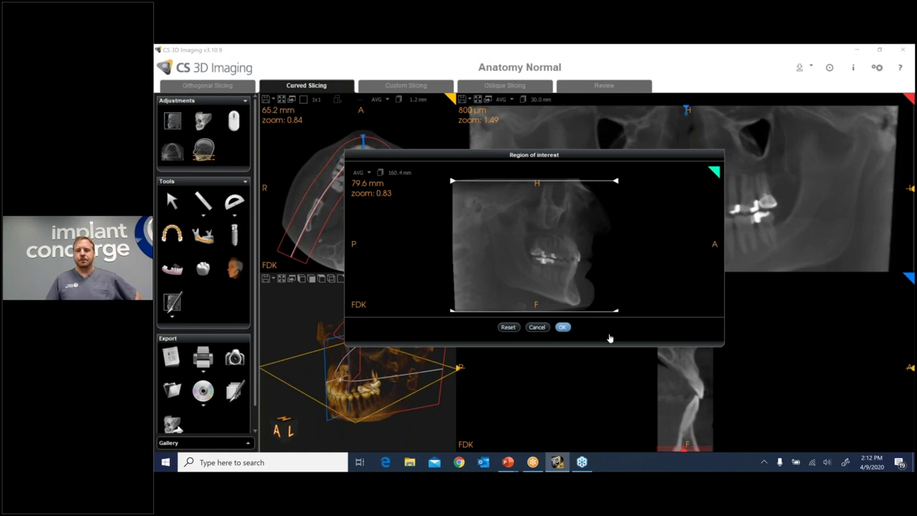
{"action": "left_click", "coordinate": [563, 326]}
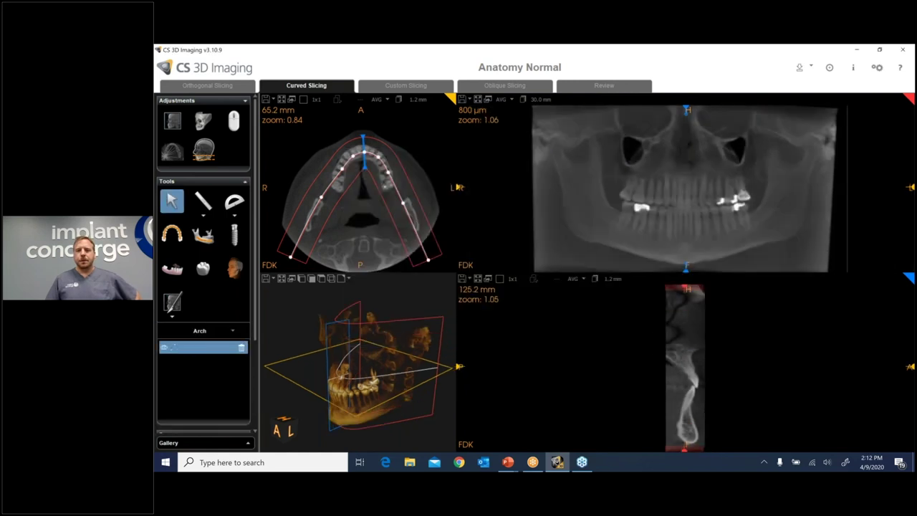
{"action": "left_click", "coordinate": [477, 100]}
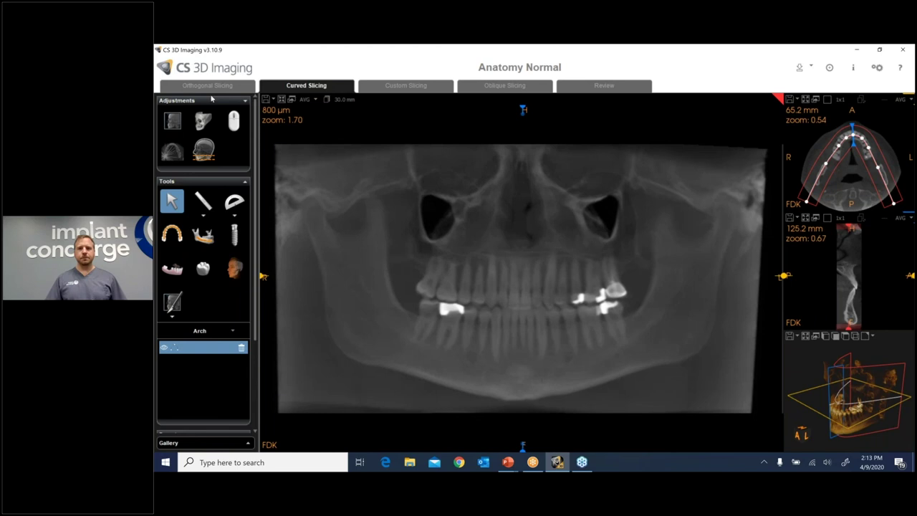
Return to the enlarged orthogonal coronal view and advance it to about 63 mm to examine the maxillary sinuses, turbinates and posterior teeth
{"action": "left_click", "coordinate": [206, 88]}
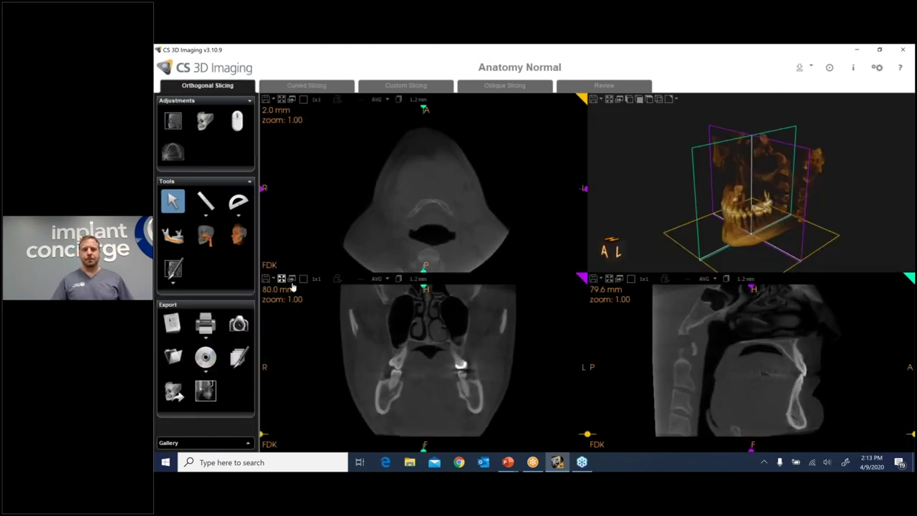
{"action": "left_click", "coordinate": [292, 280]}
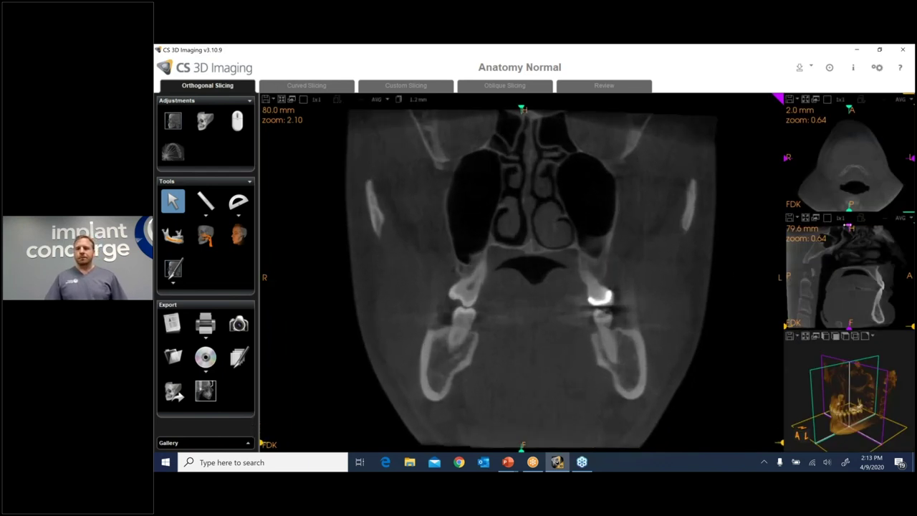
{"action": "mouse_move", "coordinate": [847, 227]}
{"action": "left_mouse_down"}
{"action": "mouse_move", "coordinate": [872, 228]}
{"action": "mouse_move", "coordinate": [858, 227]}
{"action": "left_mouse_up"}
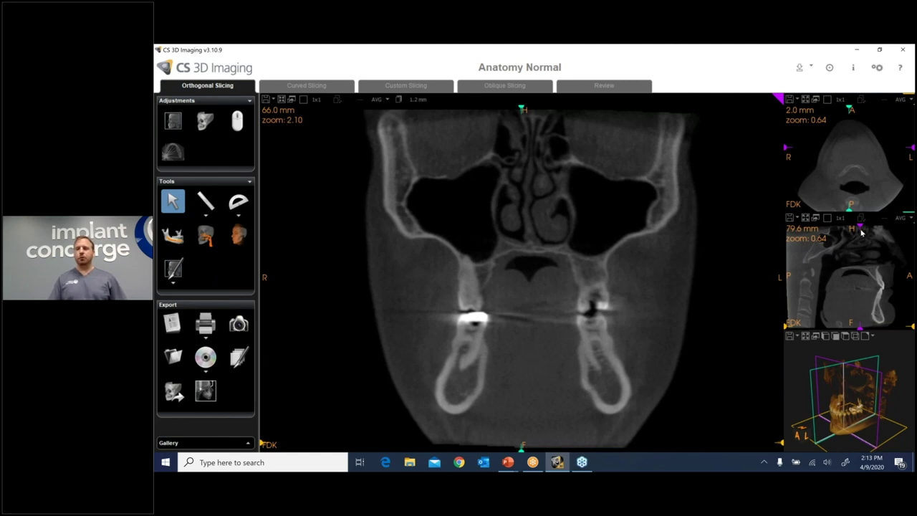
{"action": "mouse_move", "coordinate": [860, 229]}
{"action": "left_mouse_down"}
{"action": "mouse_move", "coordinate": [833, 226]}
{"action": "mouse_move", "coordinate": [862, 228]}
{"action": "left_mouse_up"}
{"action": "scroll", "coordinate": [429, 236], "scroll_direction": "down", "scroll_amount": 1}
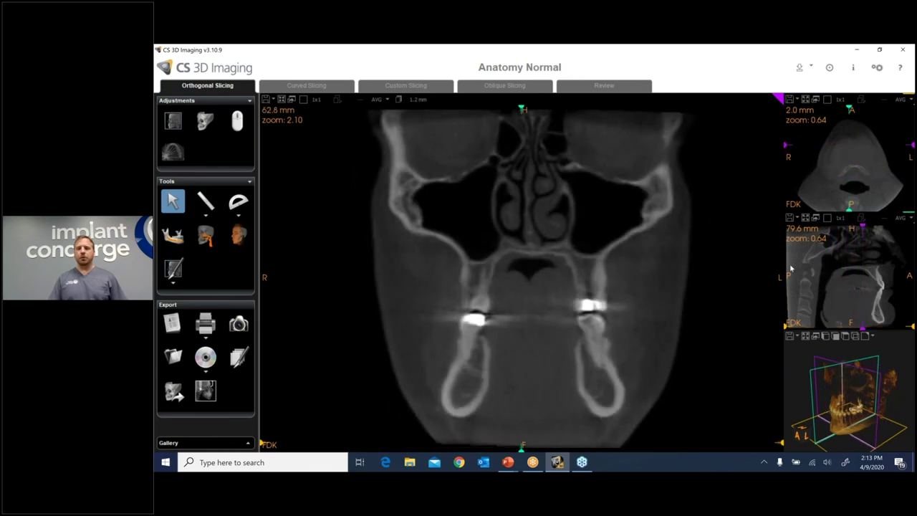